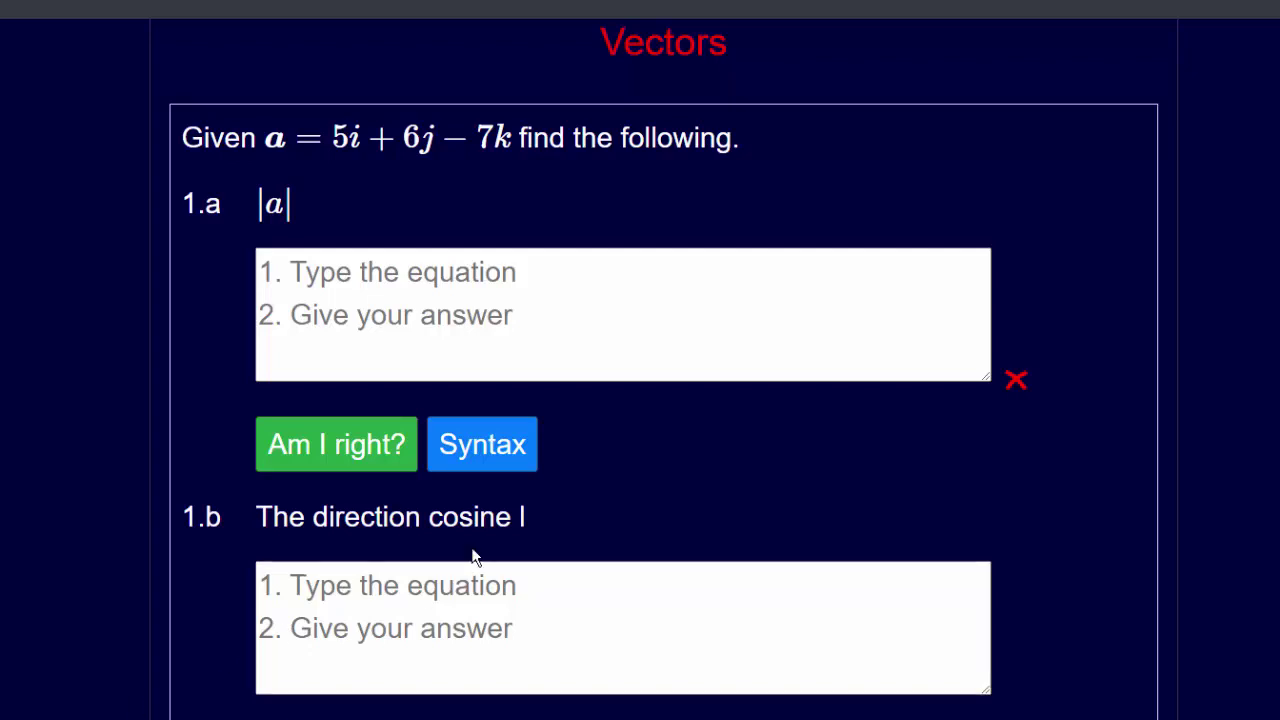
- Enter |a| = sqrt(ax^2+ay^2+az^2) as the 1.a answer and have it accepted as ok
{"action": "left_click", "coordinate": [269, 268]}
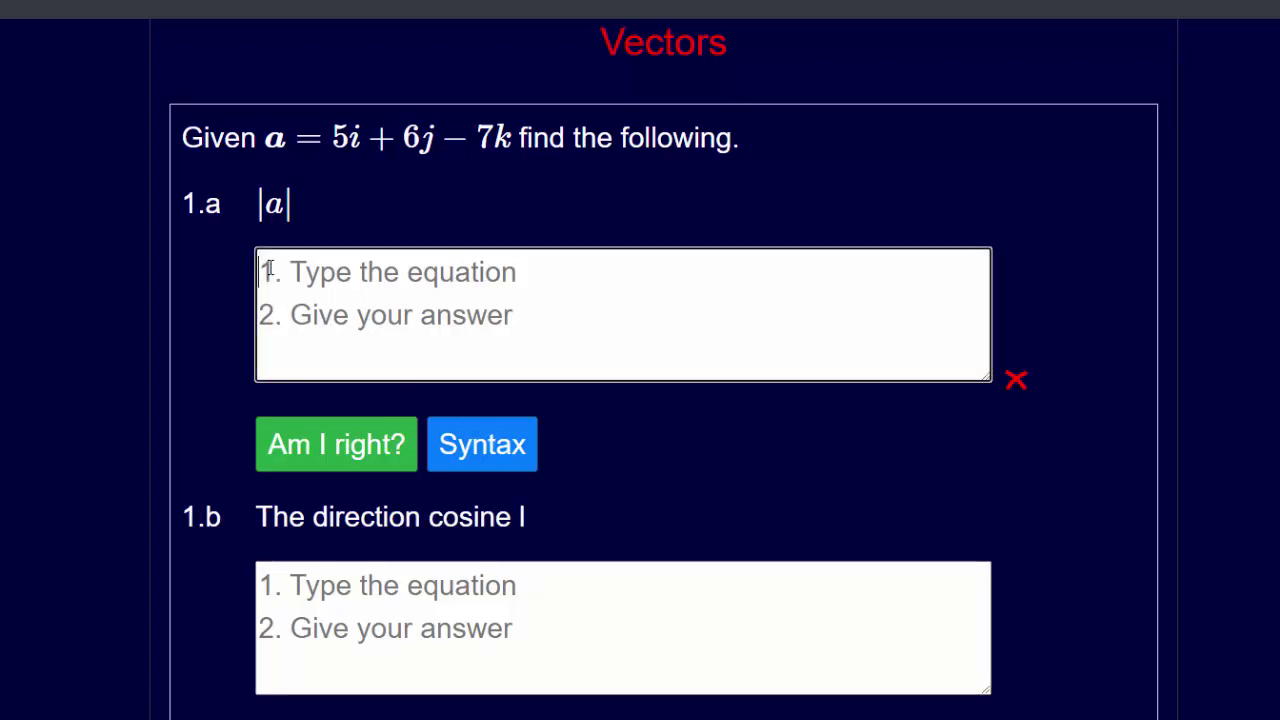
{"action": "type", "text": "|a| = "}
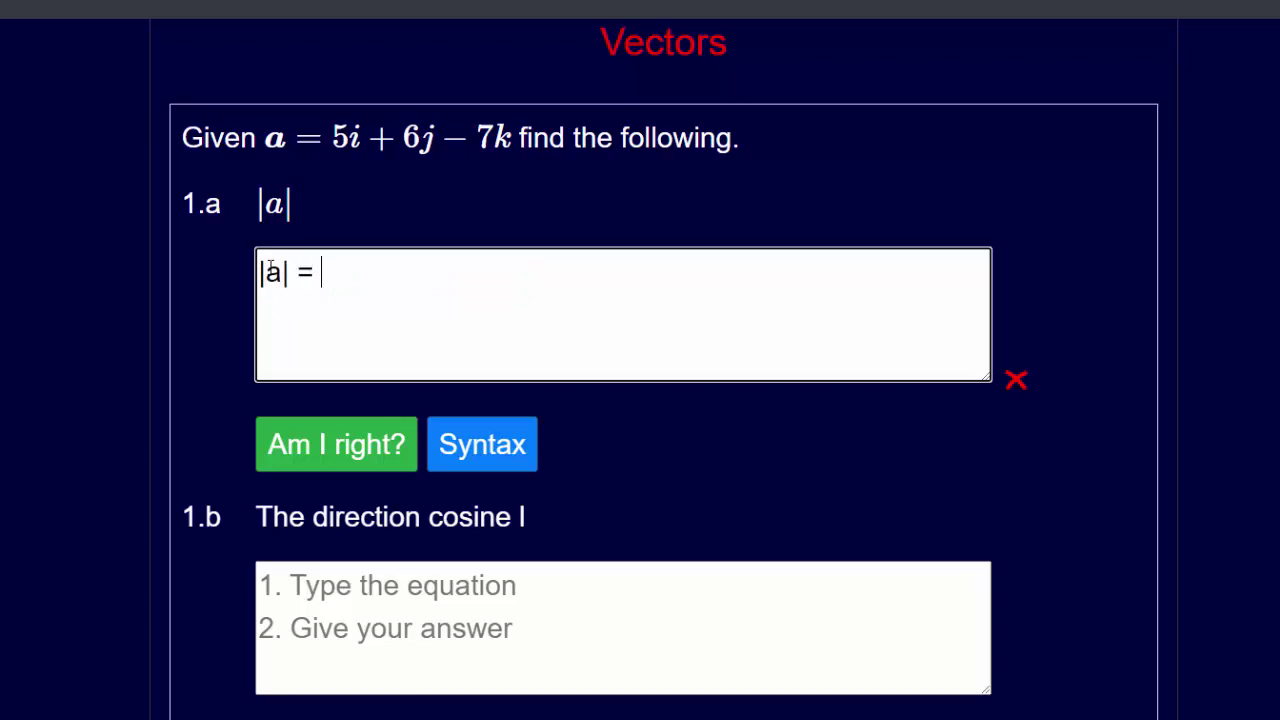
{"action": "type", "text": "sqrt(ax^2"}
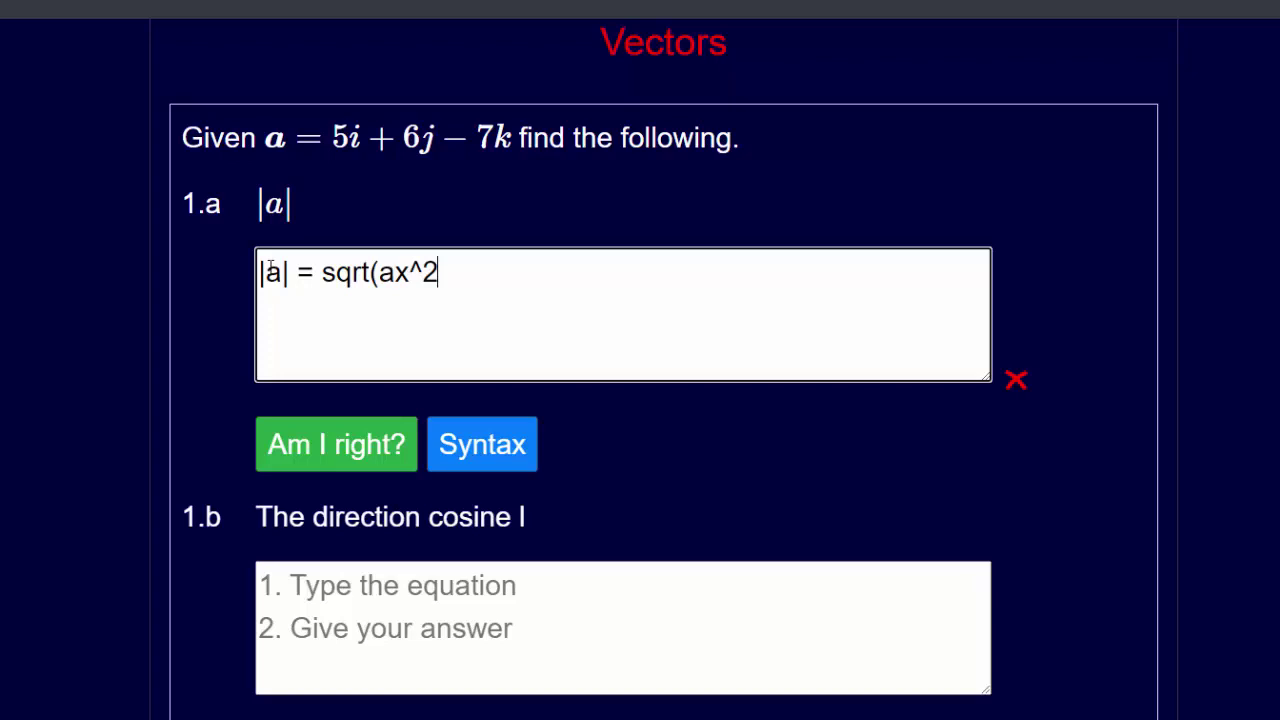
{"action": "type", "text": "+ay^2+az^2)"}
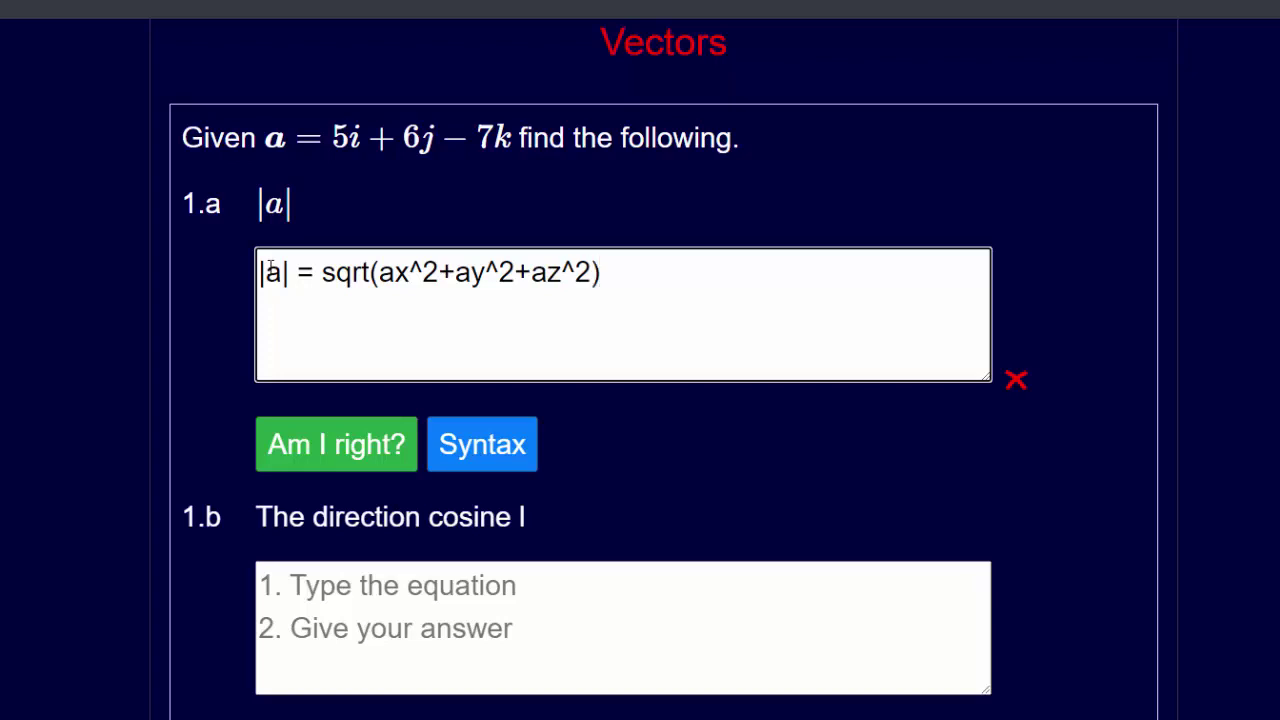
{"action": "left_click", "coordinate": [293, 447]}
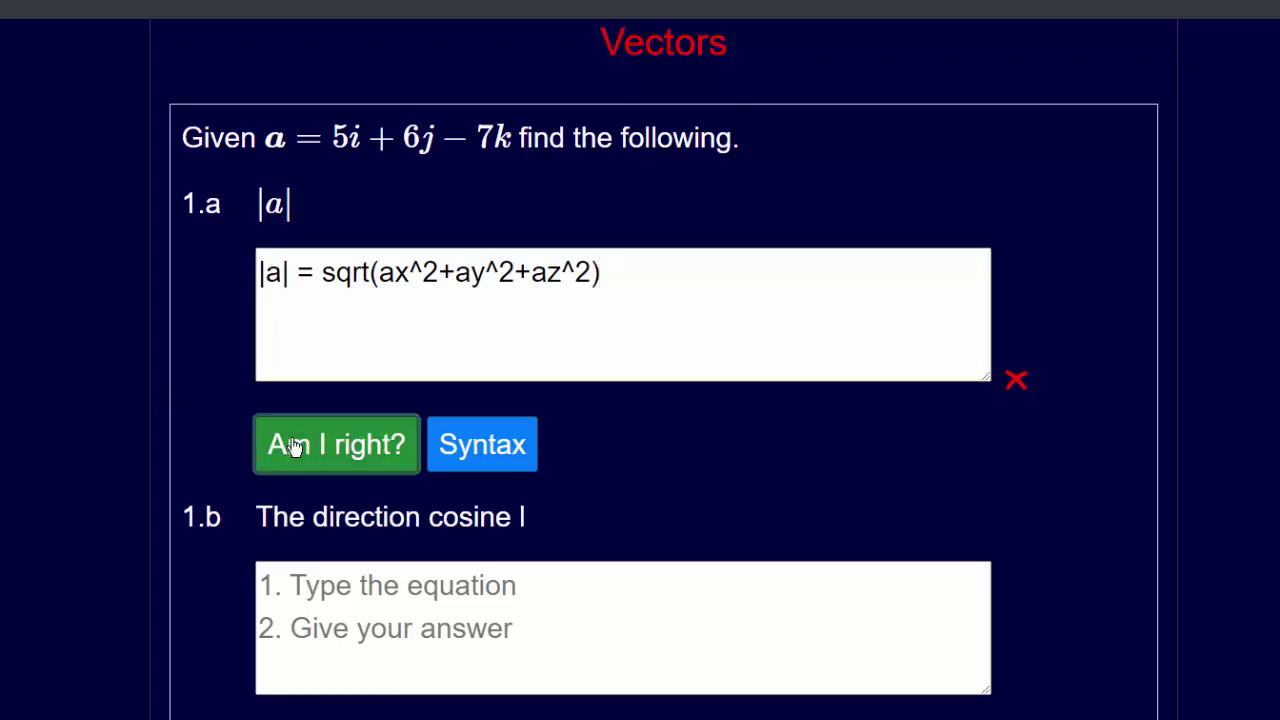
{"action": "left_click", "coordinate": [705, 286]}
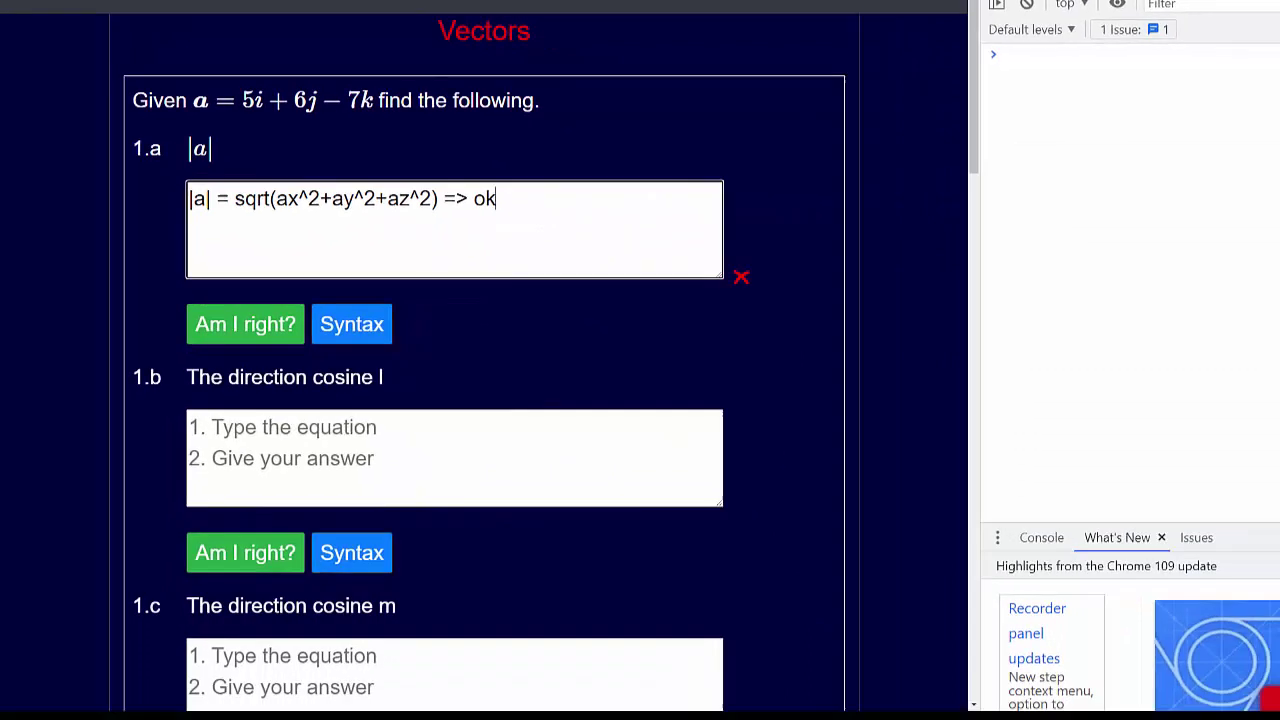
{"action": "key", "text": "alt+Tab"}
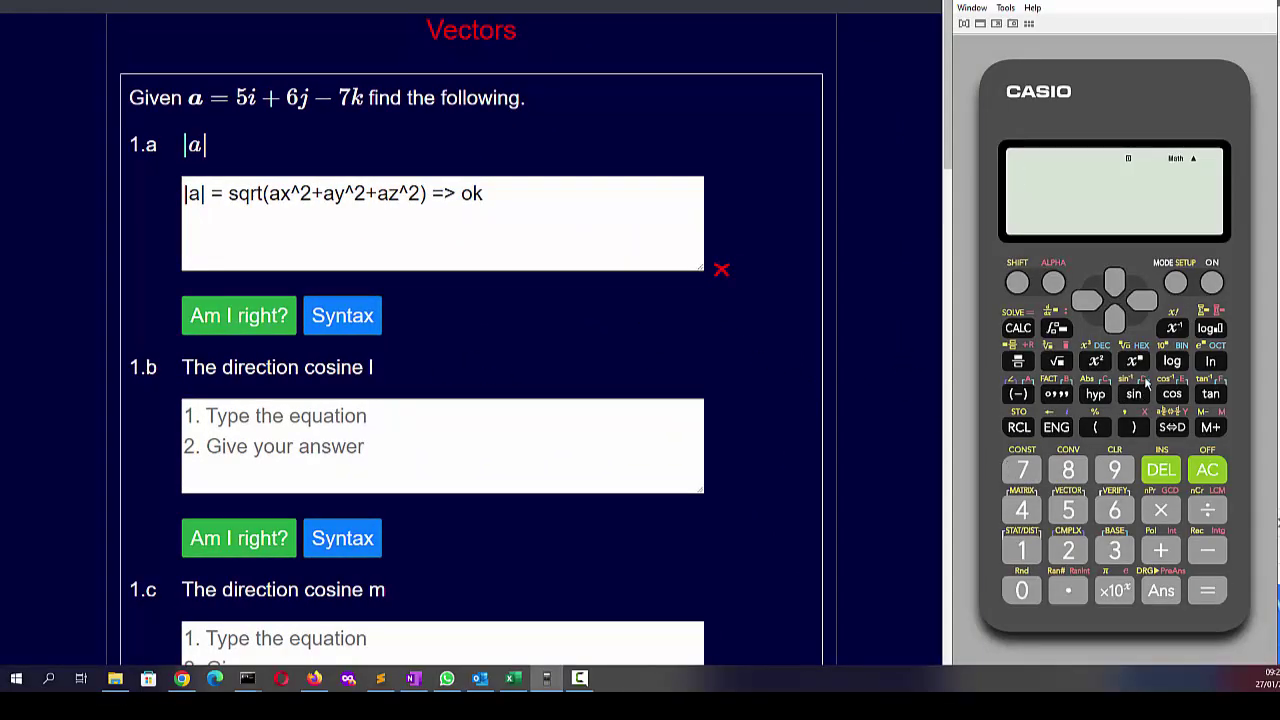
- Calculate √(5²+6²+7²) on the calculator, giving 10.48808848
{"action": "left_click", "coordinate": [1062, 364]}
{"action": "left_click", "coordinate": [1068, 512]}
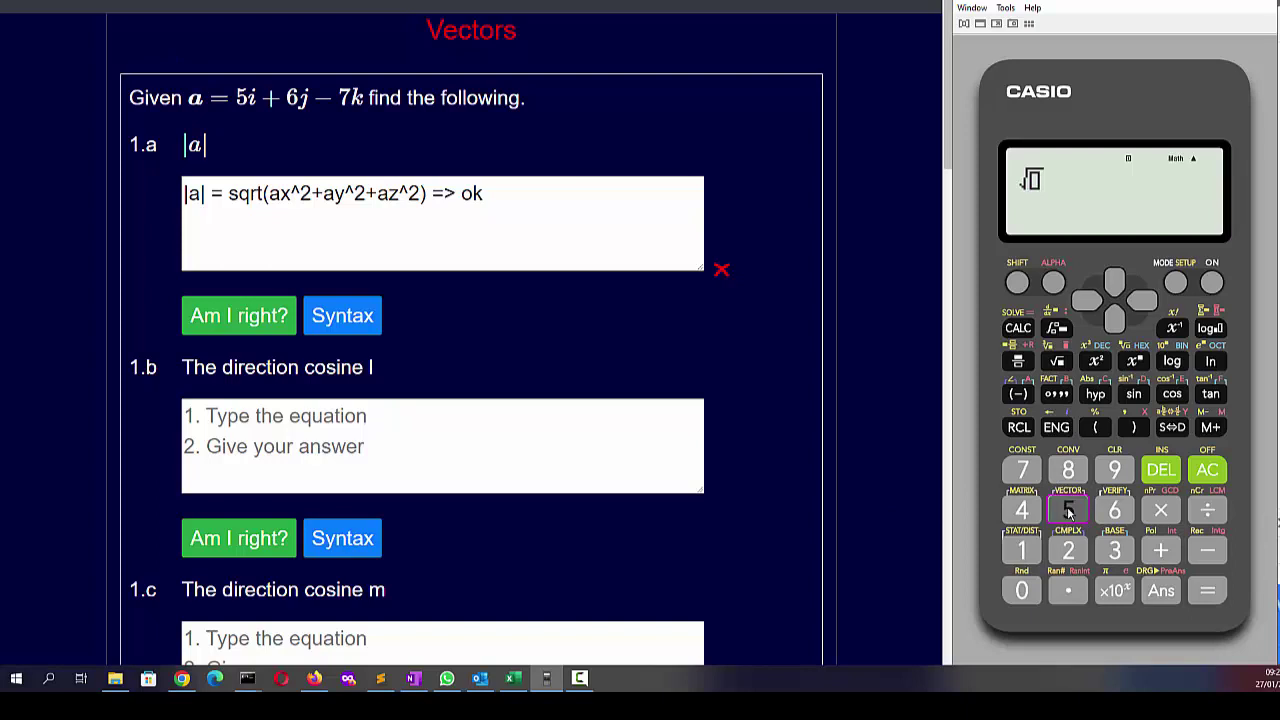
{"action": "left_click", "coordinate": [1097, 365]}
{"action": "left_click", "coordinate": [1160, 550]}
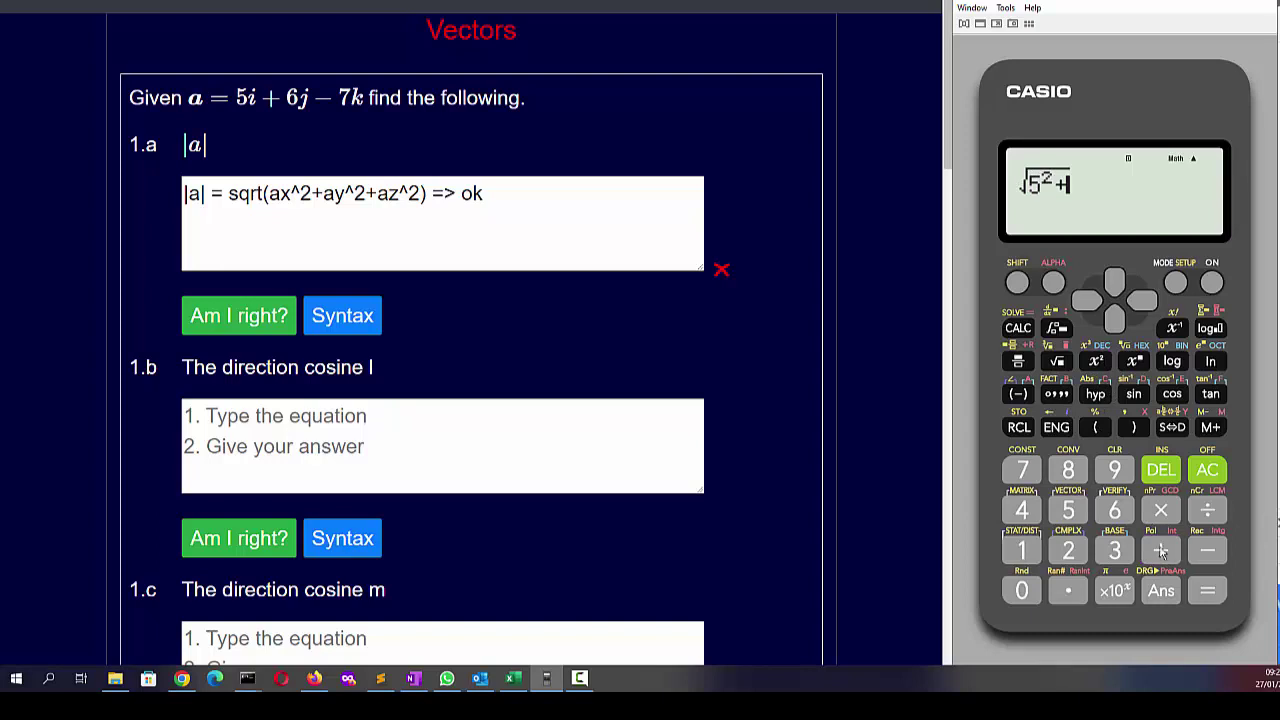
{"action": "left_click", "coordinate": [1114, 510]}
{"action": "left_click", "coordinate": [1097, 362]}
{"action": "left_click", "coordinate": [1160, 550]}
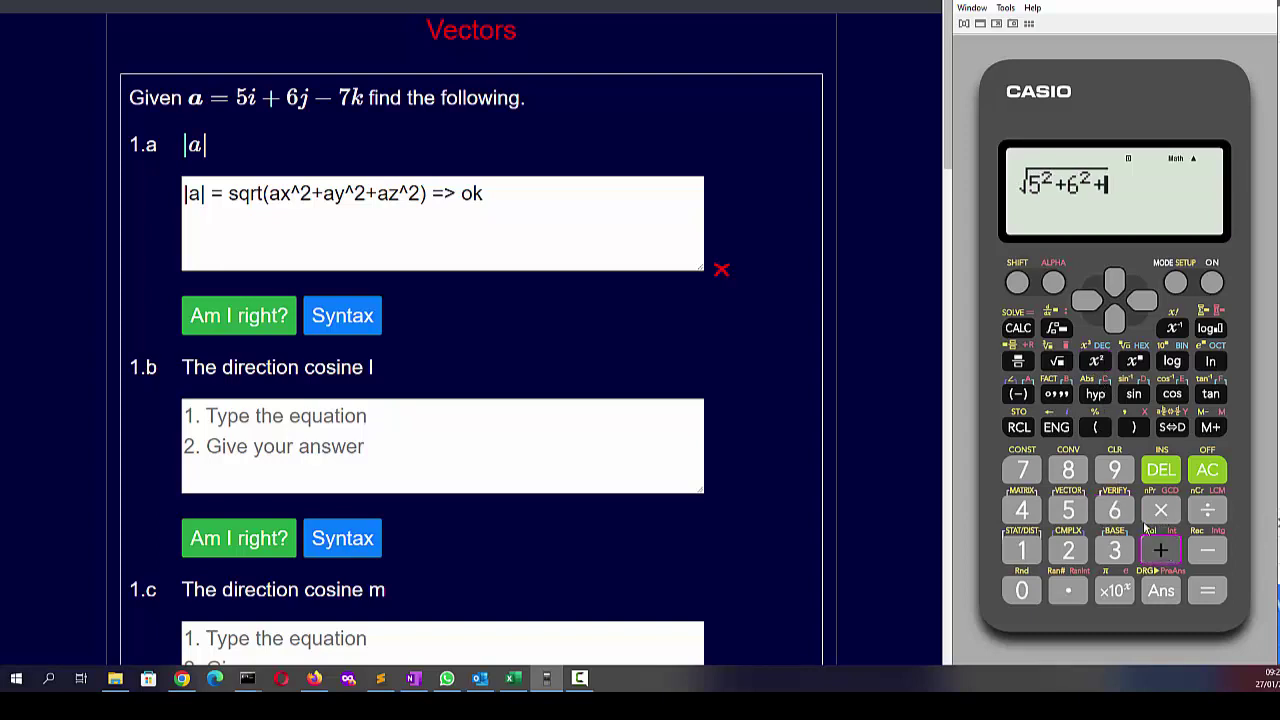
{"action": "left_click", "coordinate": [1023, 472]}
{"action": "left_click", "coordinate": [1097, 363]}
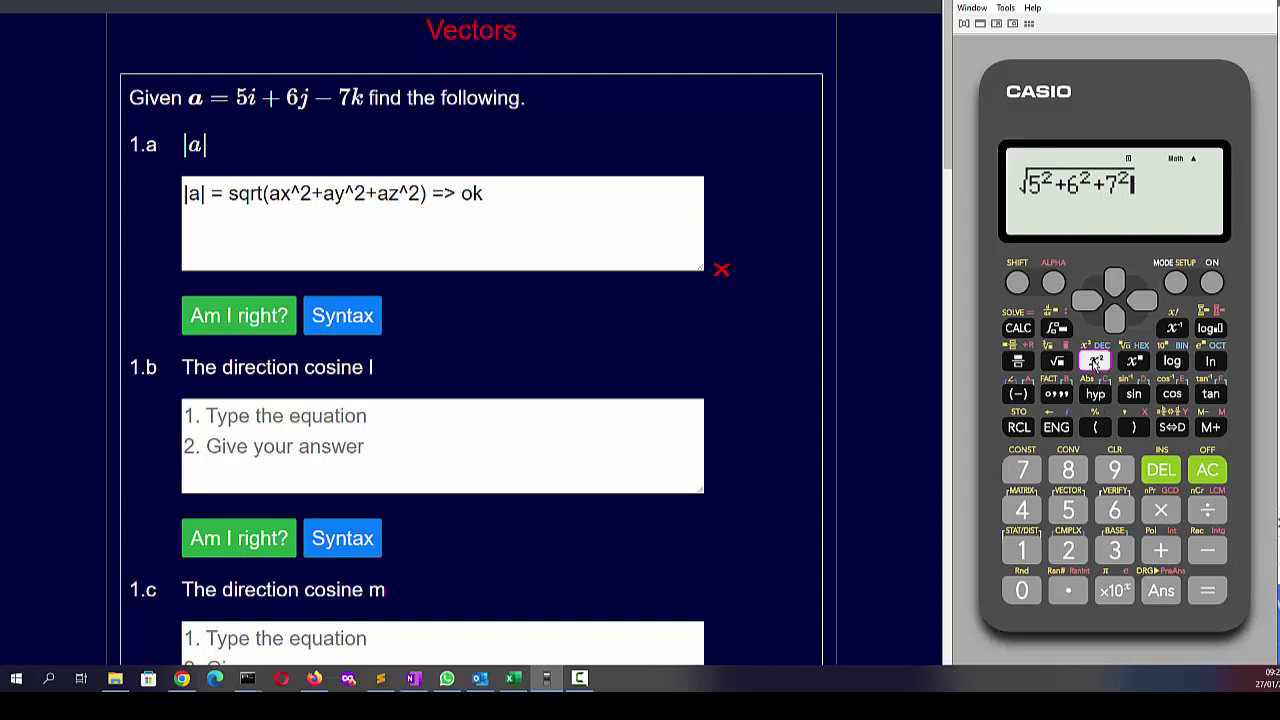
{"action": "key", "text": "Return"}
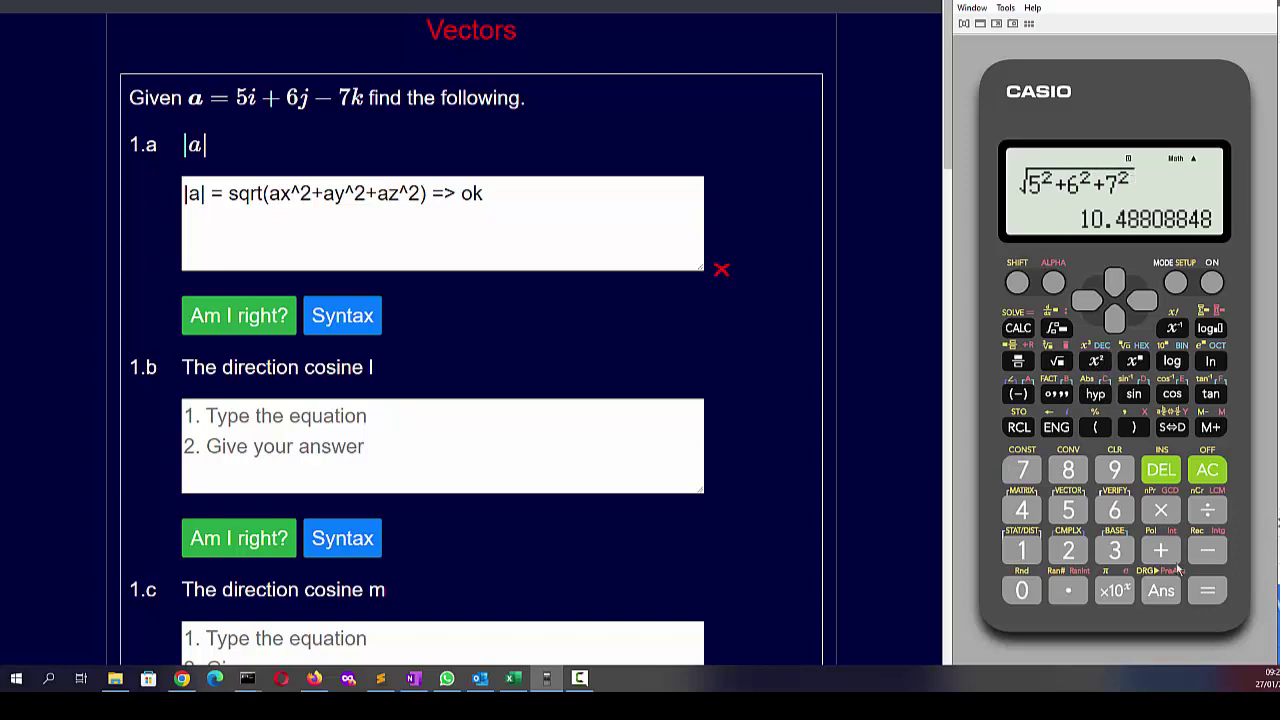
- Store the 10.48808848 result in calculator memory A
{"action": "left_click", "coordinate": [1021, 285]}
{"action": "left_click", "coordinate": [1019, 428]}
{"action": "left_click", "coordinate": [1018, 394]}
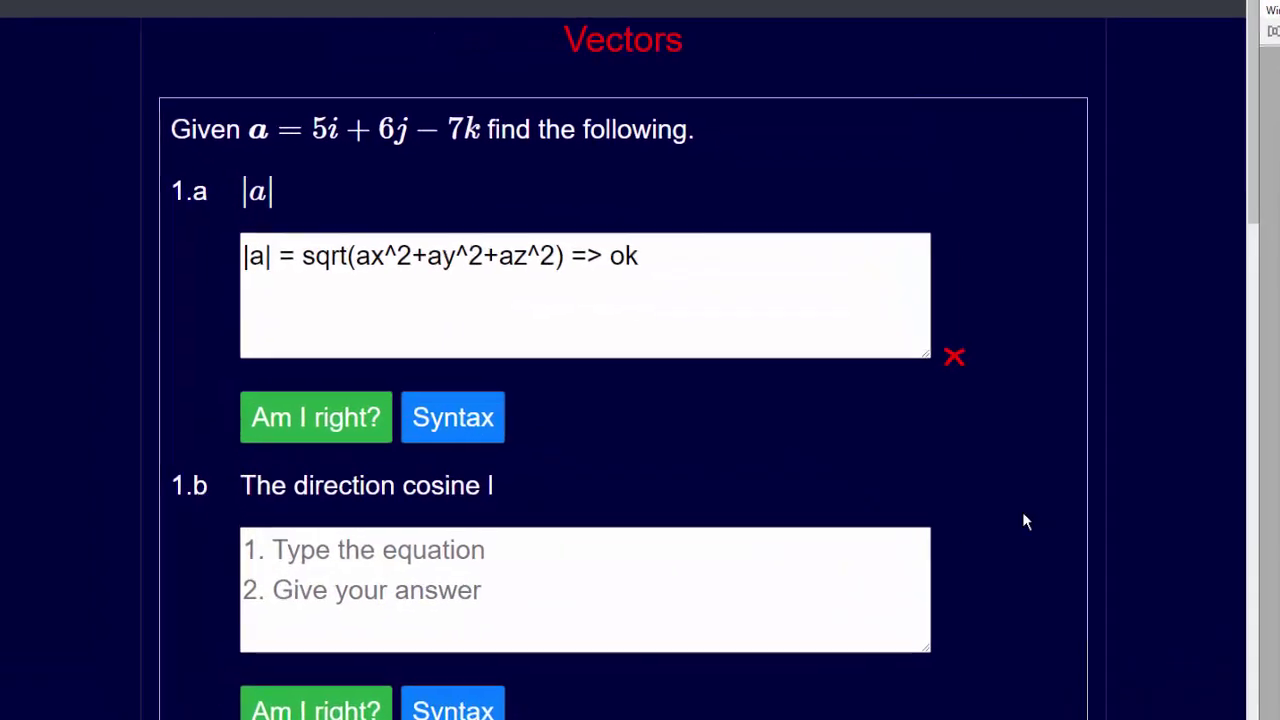
{"action": "left_click", "coordinate": [533, 198]}
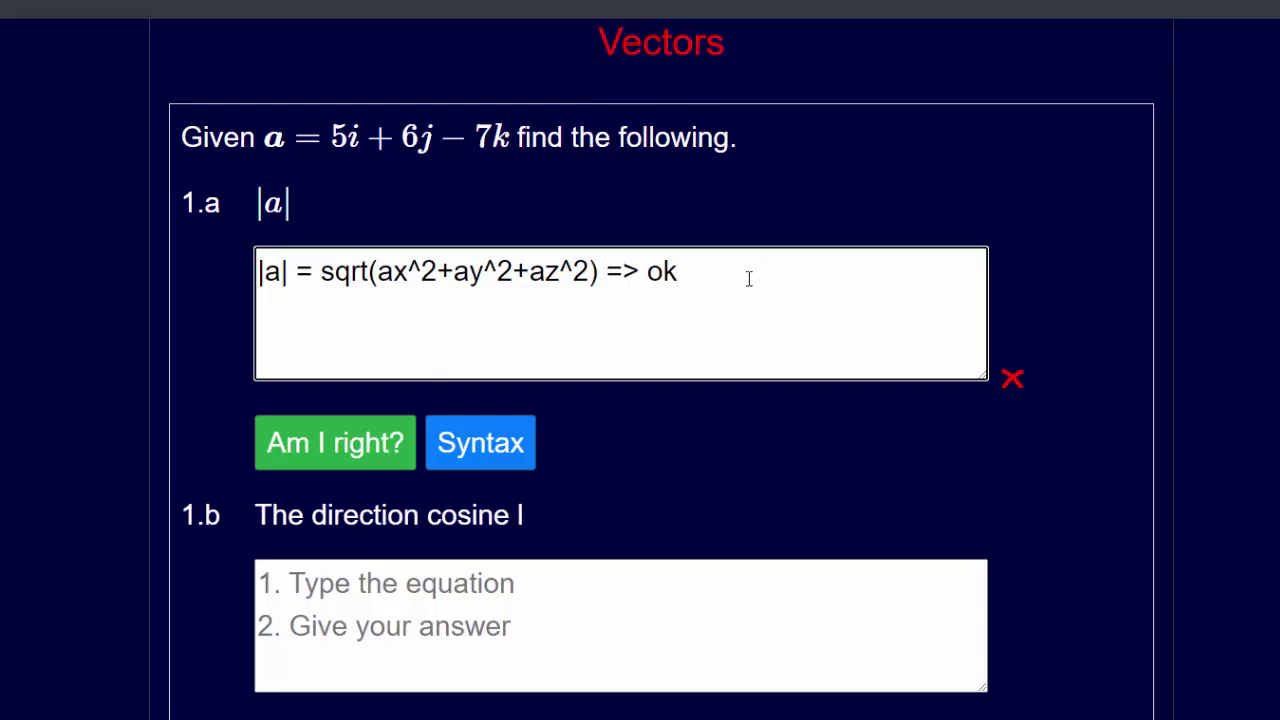
- Add =10.49 to the 1.a answer and get it marked correct
{"action": "type", "text": "=10.49"}
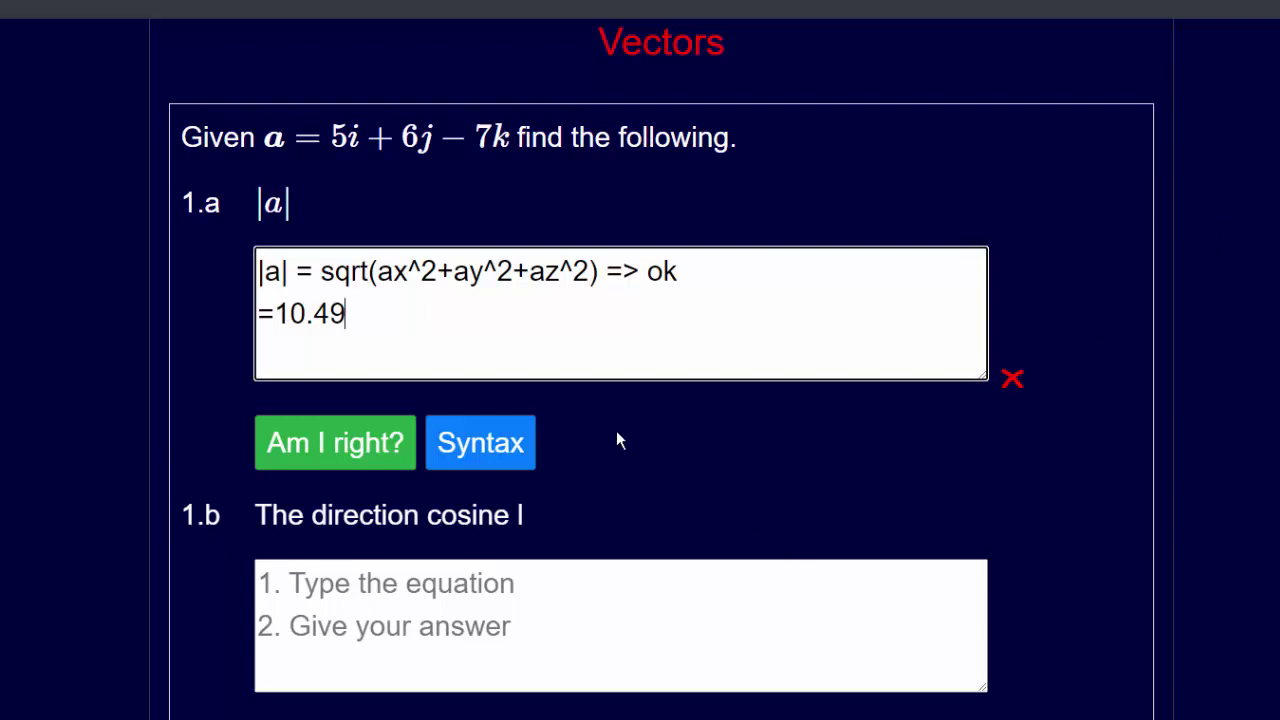
{"action": "left_click", "coordinate": [354, 443]}
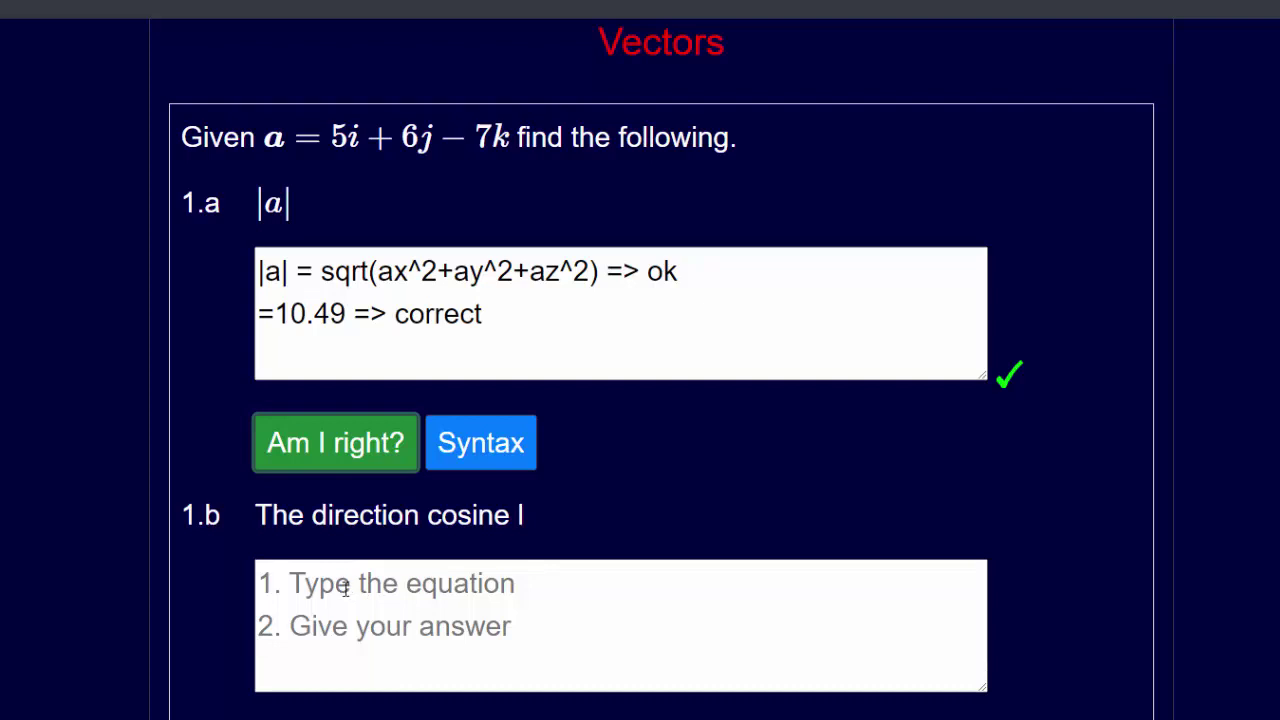
{"action": "left_click", "coordinate": [440, 658]}
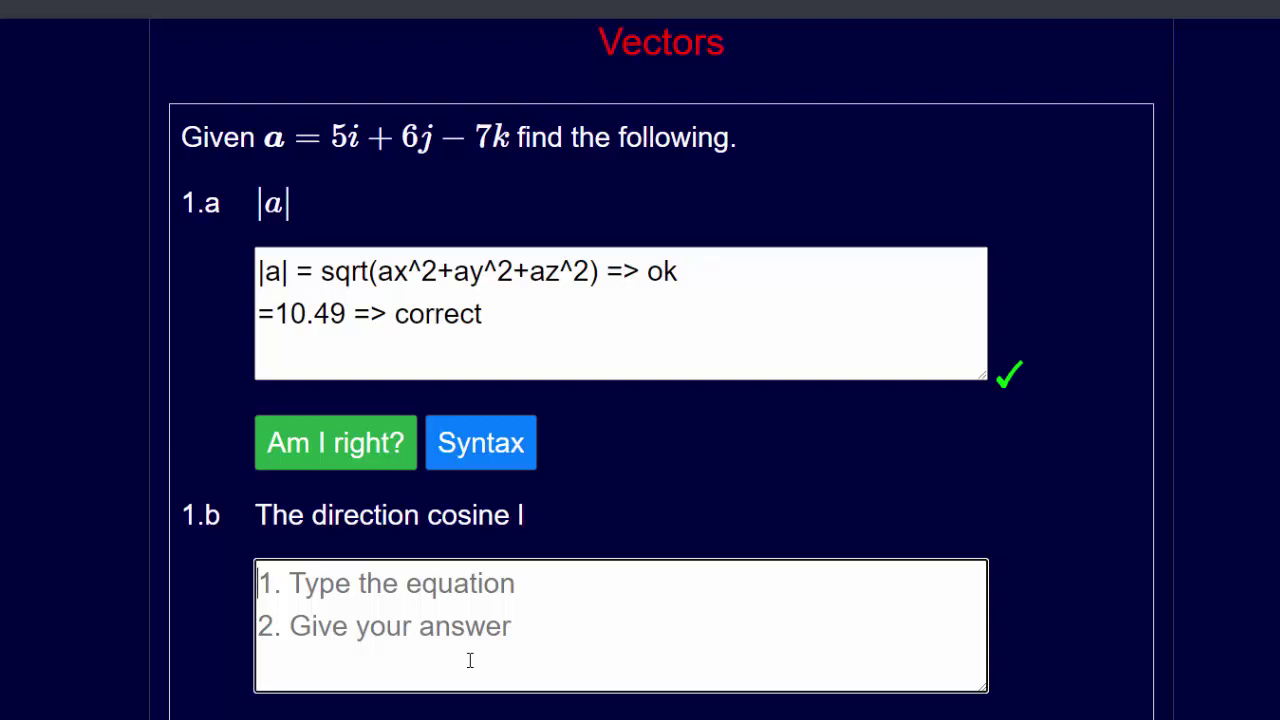
- Enter l = ax/|a| as the 1.b answer and have it checked as ok
{"action": "type", "text": "l = "}
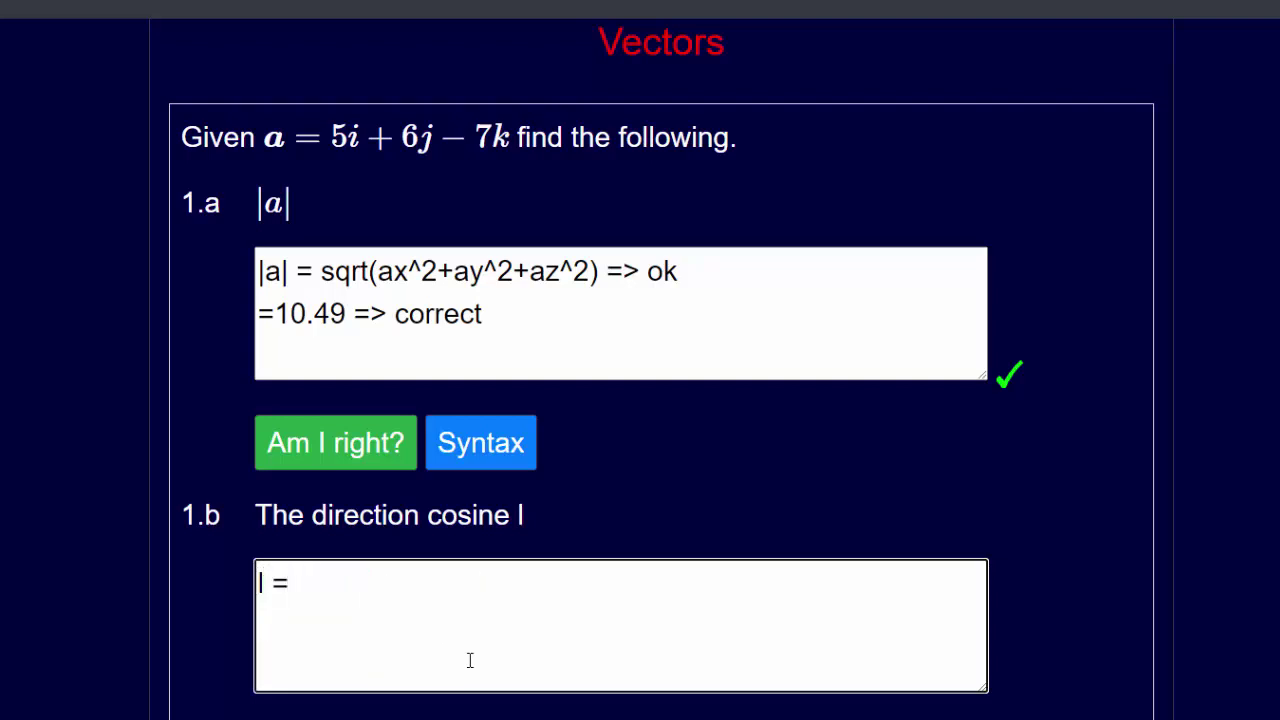
{"action": "type", "text": "ax/|a|"}
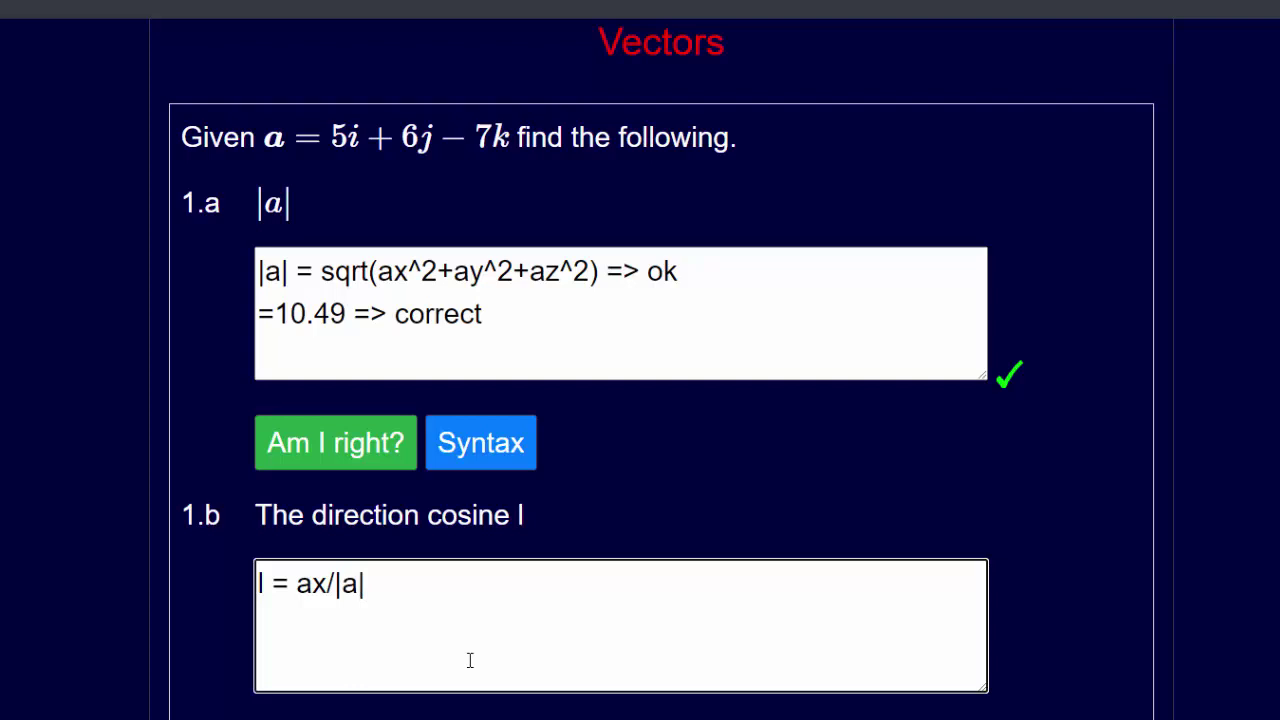
{"action": "key", "text": "Tab"}
{"action": "left_click", "coordinate": [460, 592]}
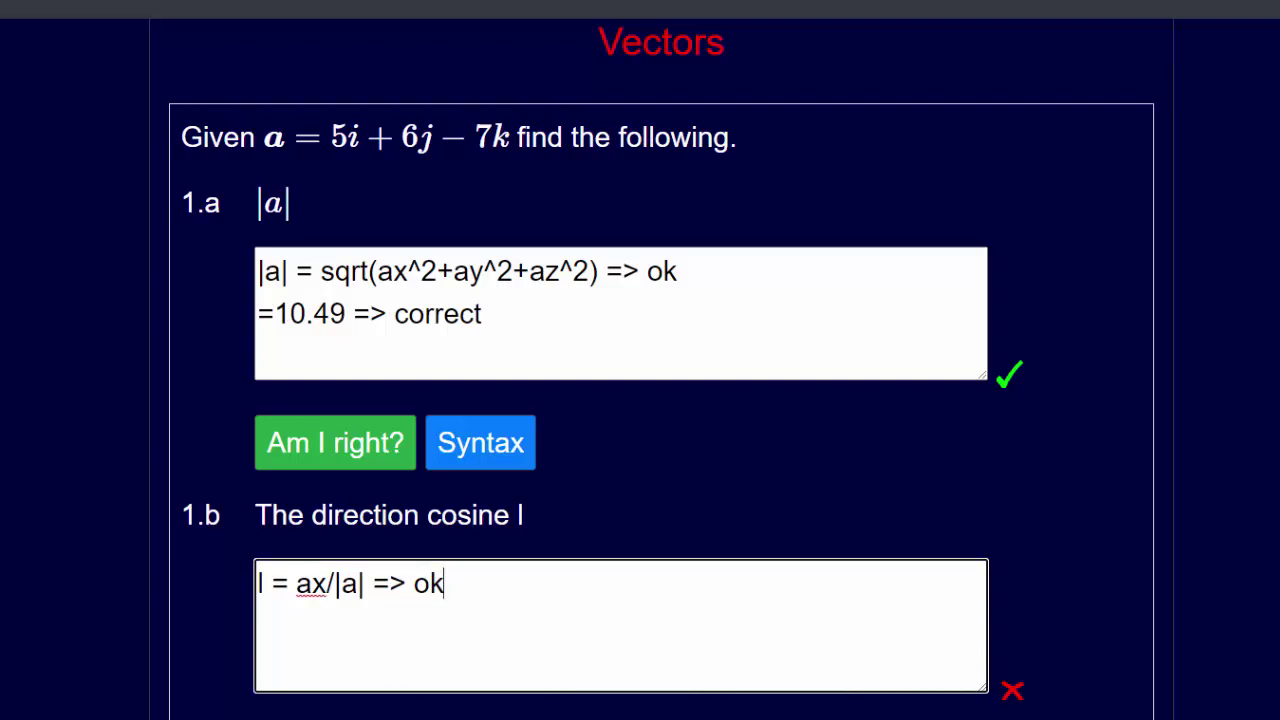
{"action": "key", "text": "Tab"}
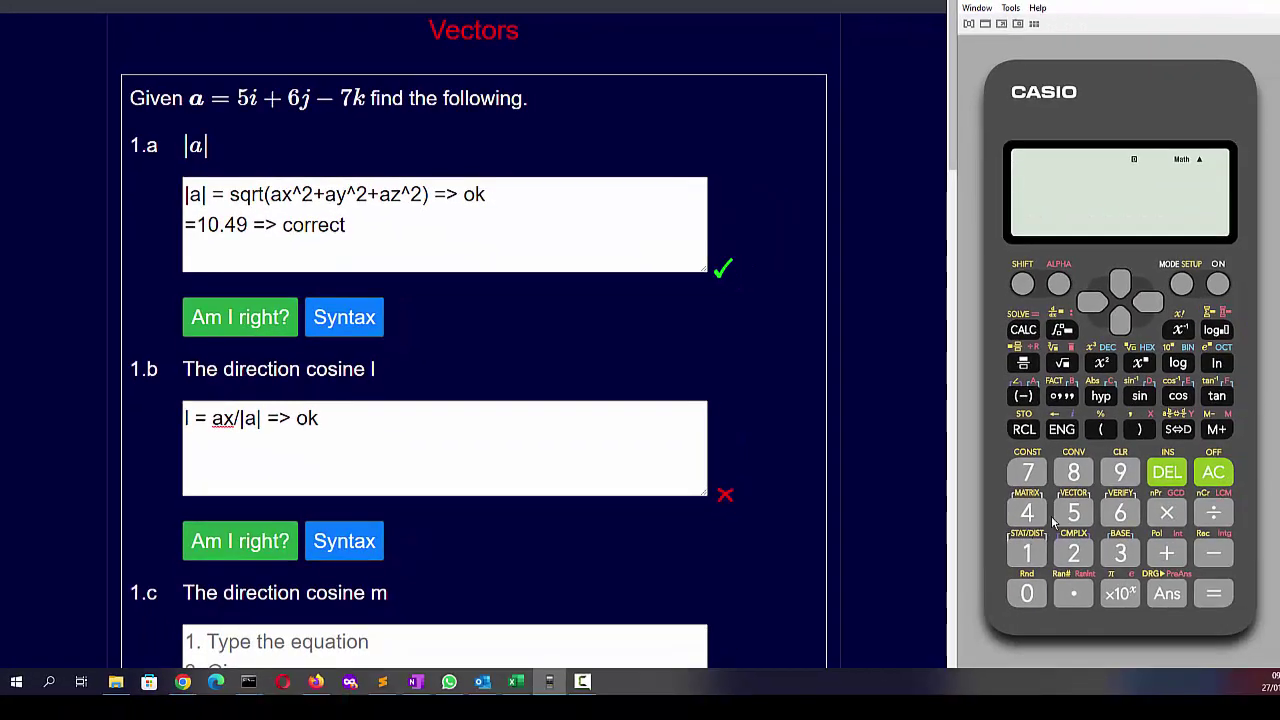
- Calculate 5 ÷ A on the calculator, giving 0.4767312946
{"action": "left_click", "coordinate": [1073, 516]}
{"action": "left_click", "coordinate": [1215, 510]}
{"action": "left_click", "coordinate": [1024, 398]}
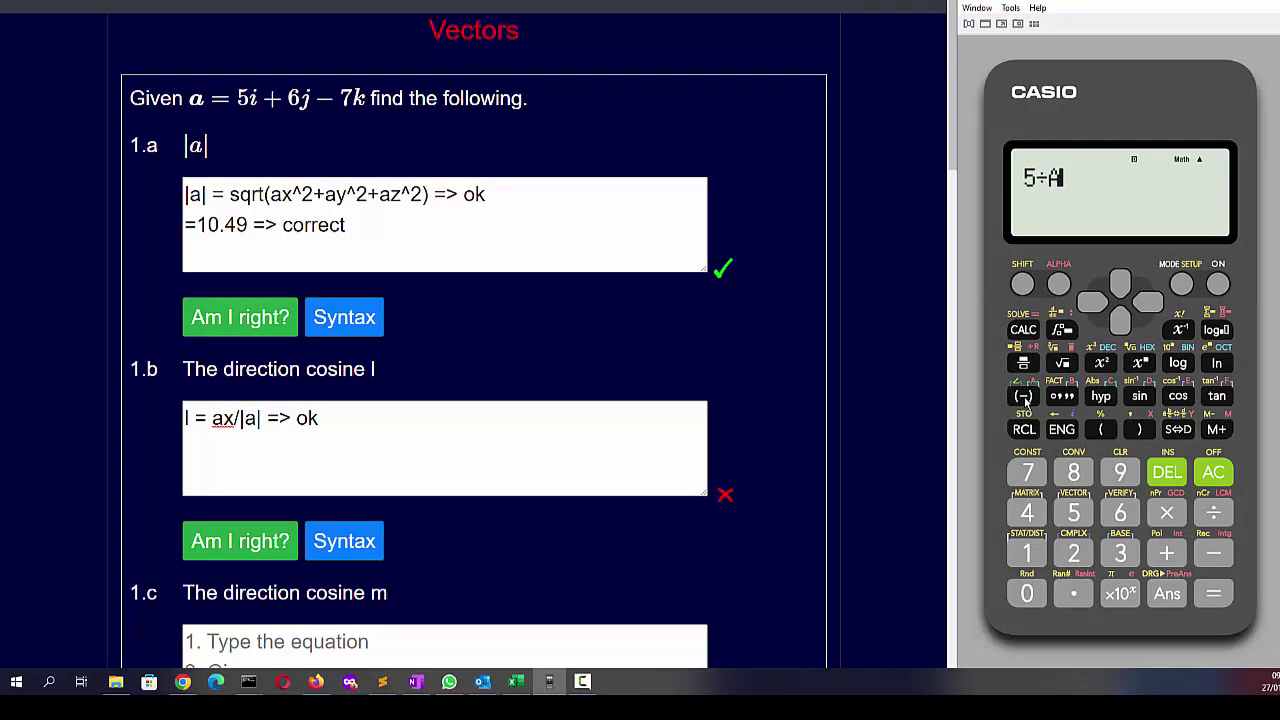
{"action": "left_click", "coordinate": [1213, 594]}
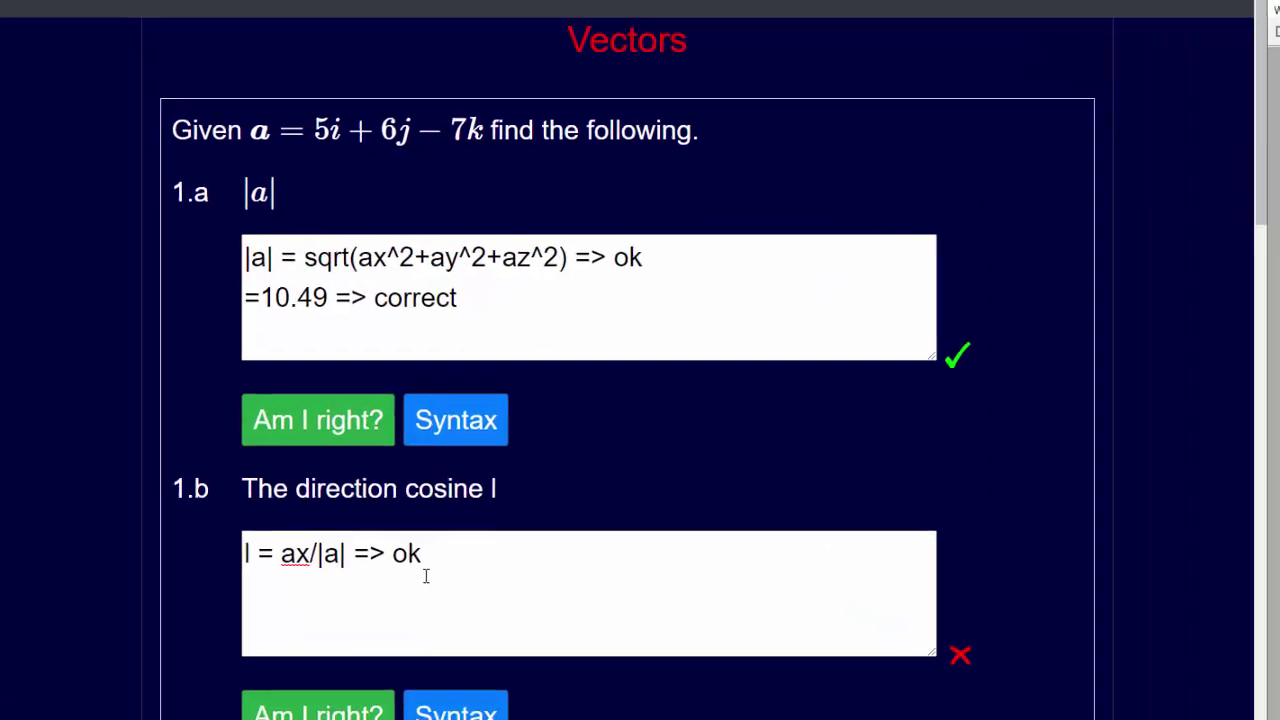
- Add =0.48 on a new line of the 1.b answer and get it marked correct
{"action": "left_click", "coordinate": [332, 426]}
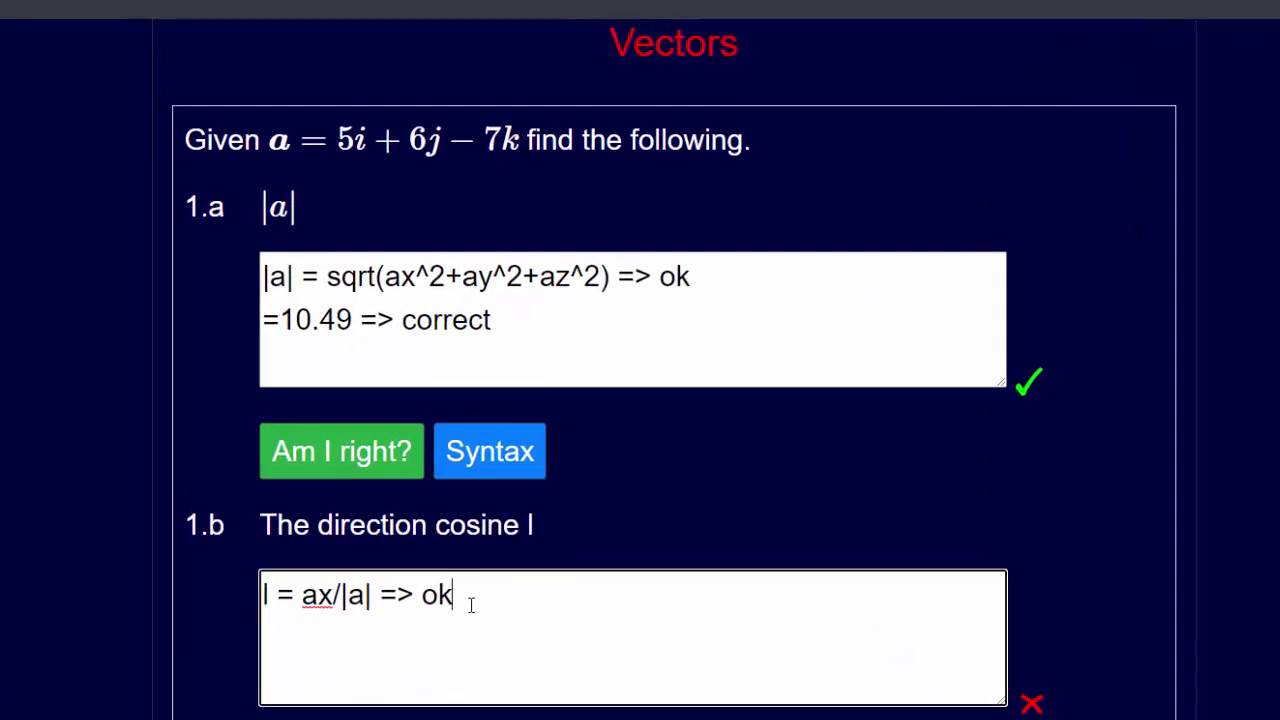
{"action": "key", "text": "Return"}
{"action": "type", "text": "0.48"}
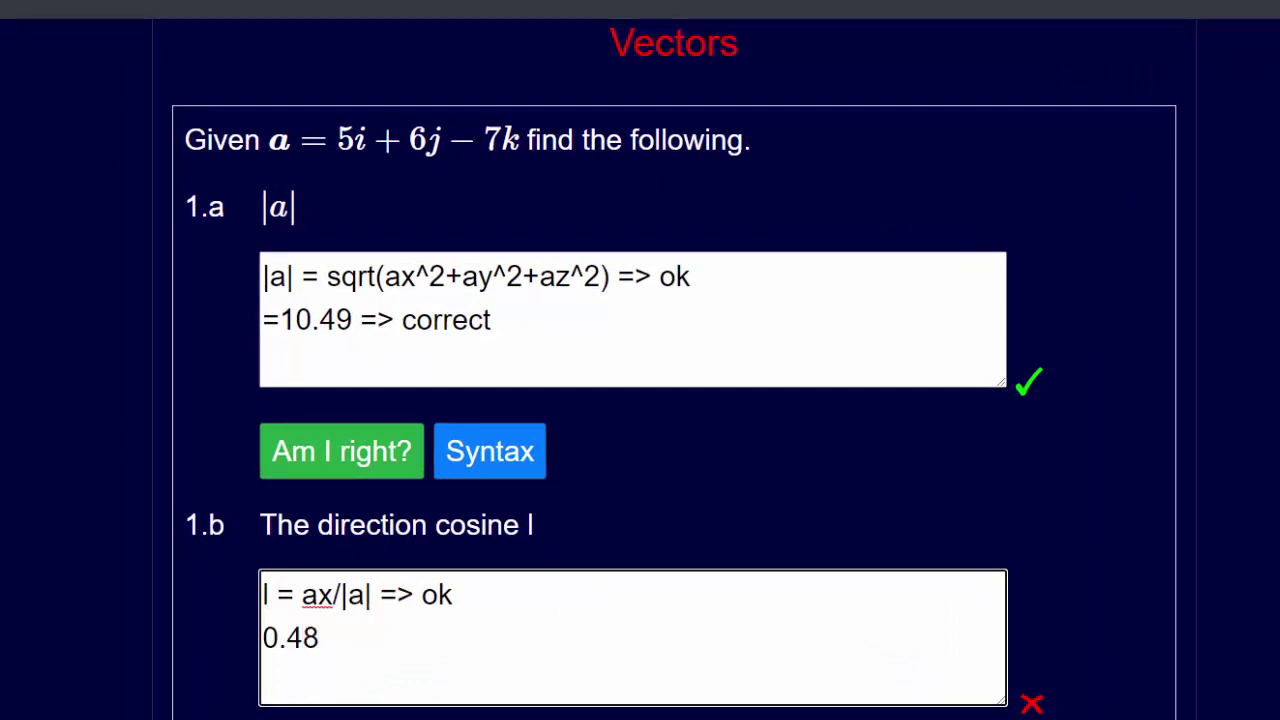
{"action": "key", "text": "Home"}
{"action": "type", "text": "="}
{"action": "key", "text": "Tab"}
{"action": "key", "text": "Return"}
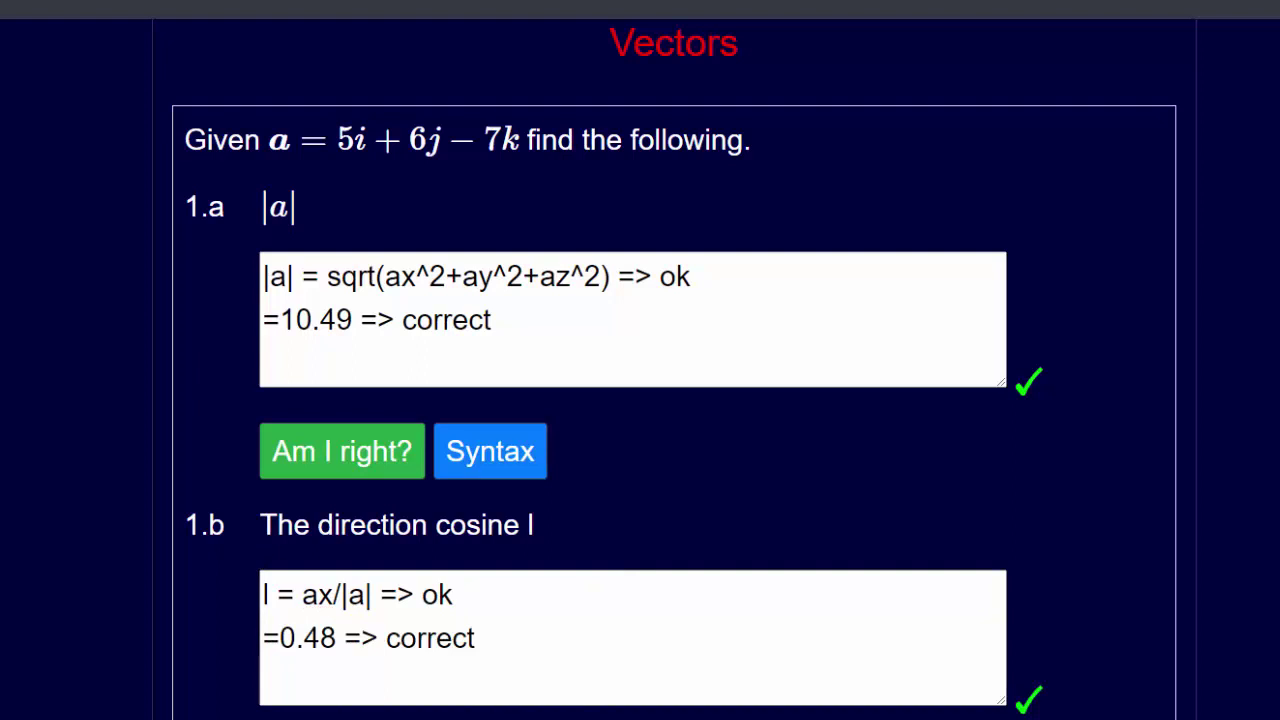
{"action": "scroll", "coordinate": [483, 467], "scroll_direction": "down", "scroll_amount": 5}
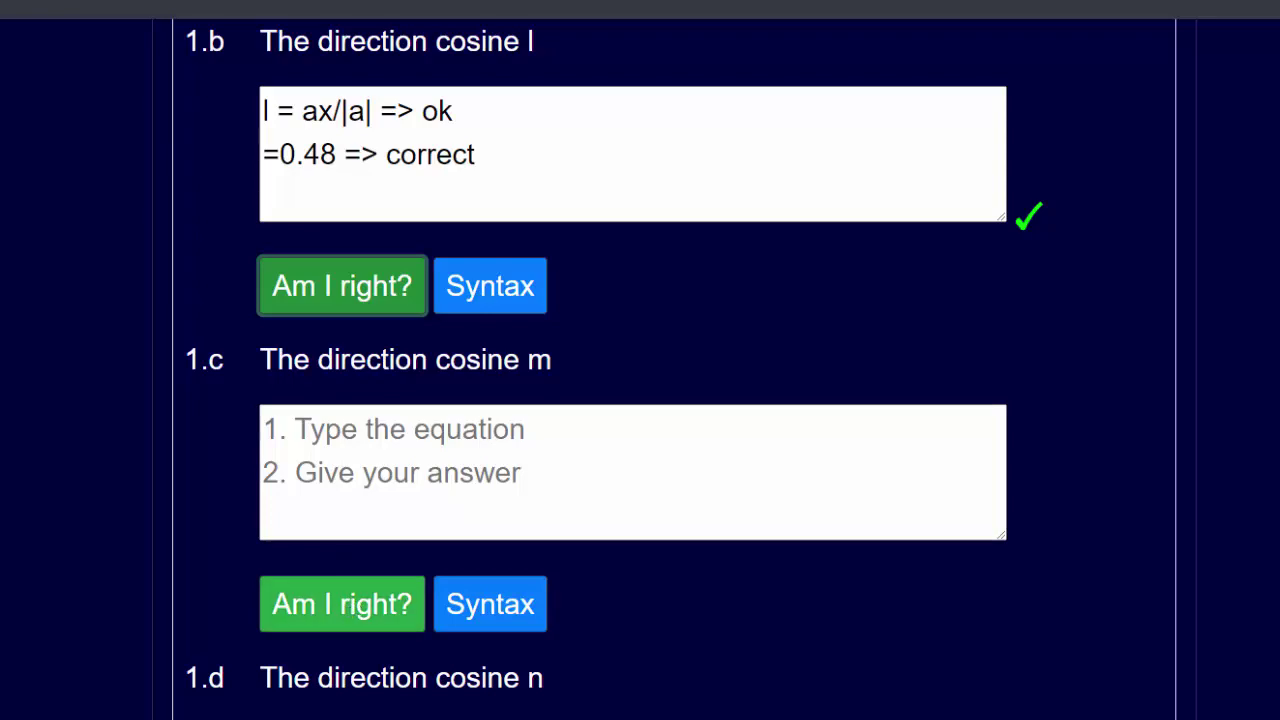
- Enter a+b = (ax+bx)i + (ay+by)j + (az+bz)k as the 2.a answer and check it
{"action": "scroll", "coordinate": [706, 652], "scroll_direction": "down", "scroll_amount": 8}
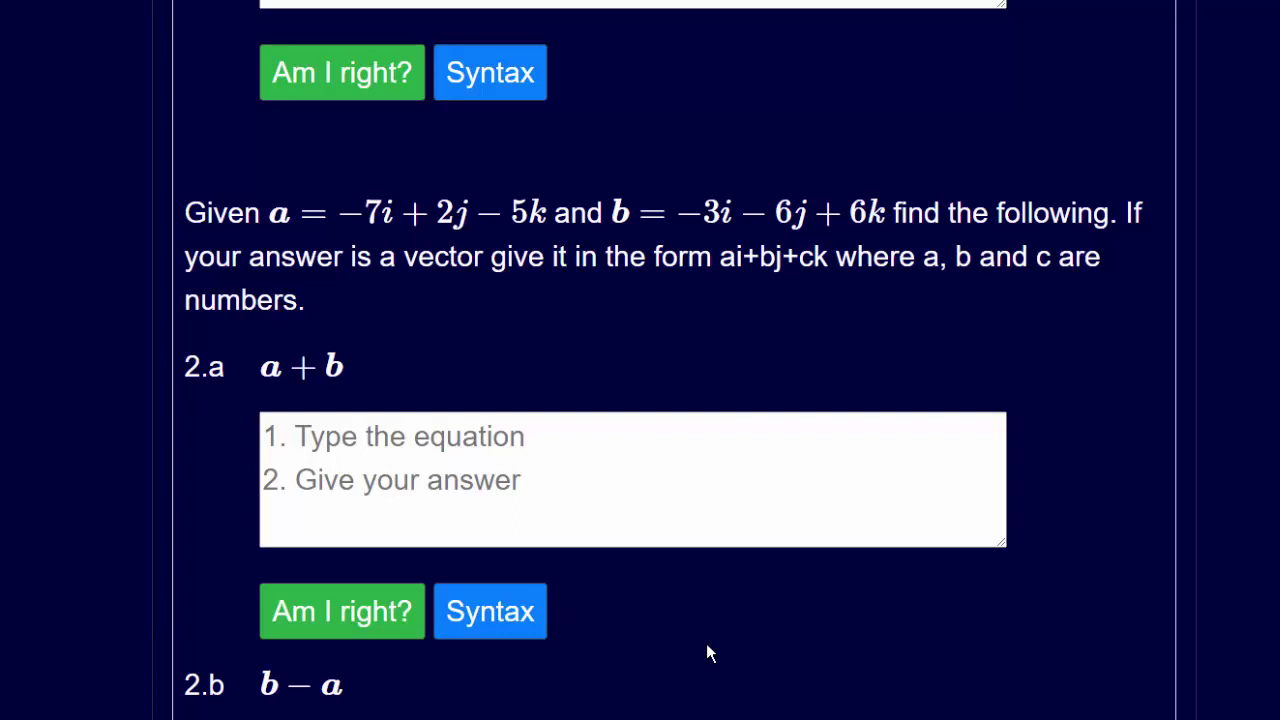
{"action": "left_click", "coordinate": [703, 509]}
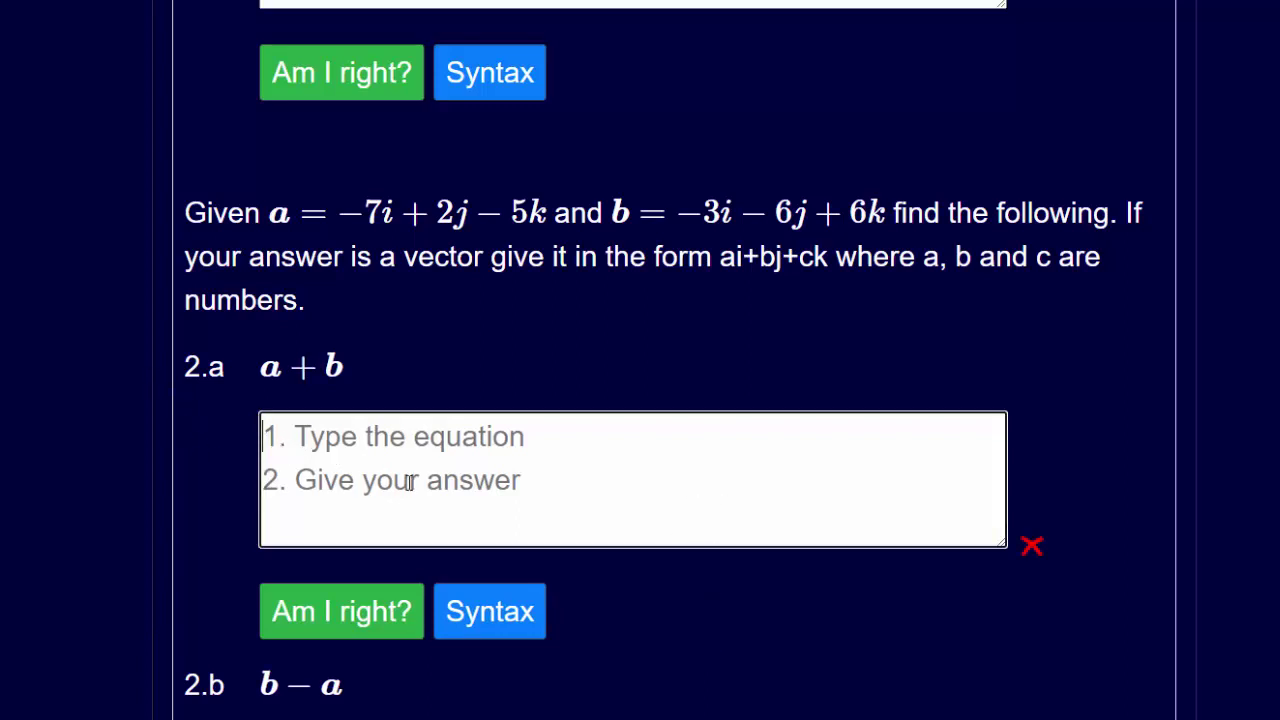
{"action": "type", "text": "a+b = "}
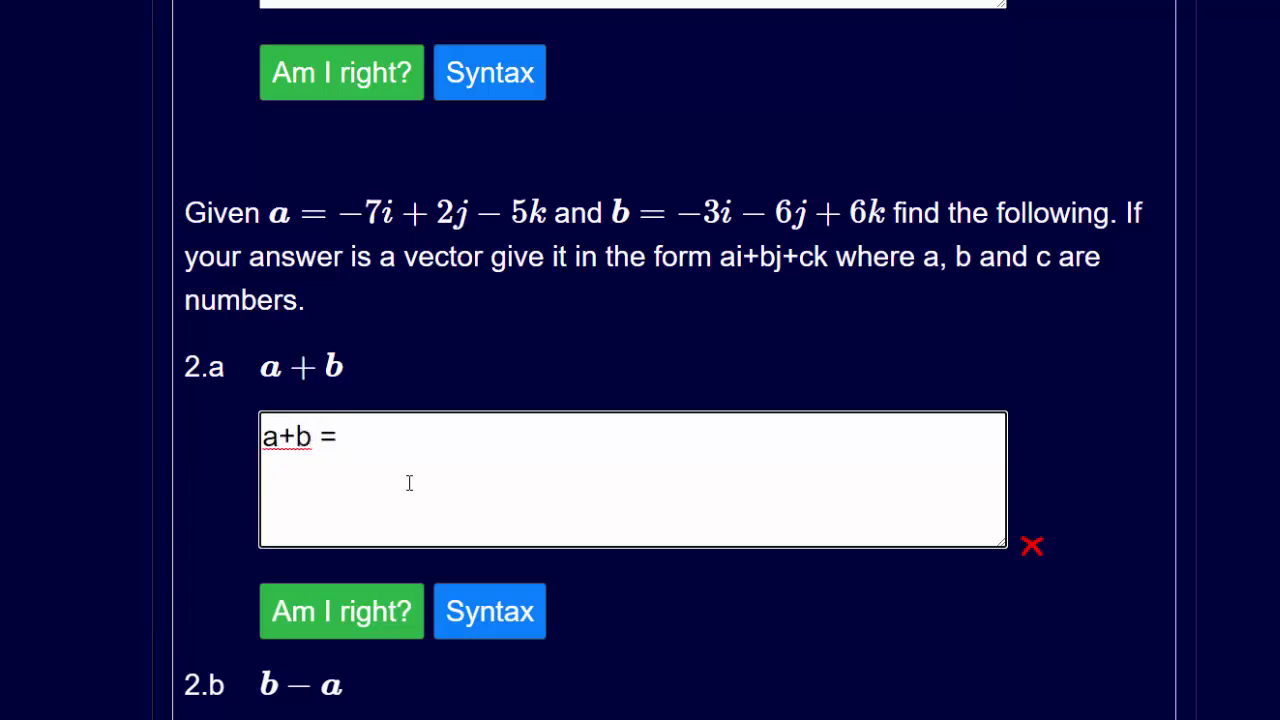
{"action": "type", "text": "(ax+bx)i"}
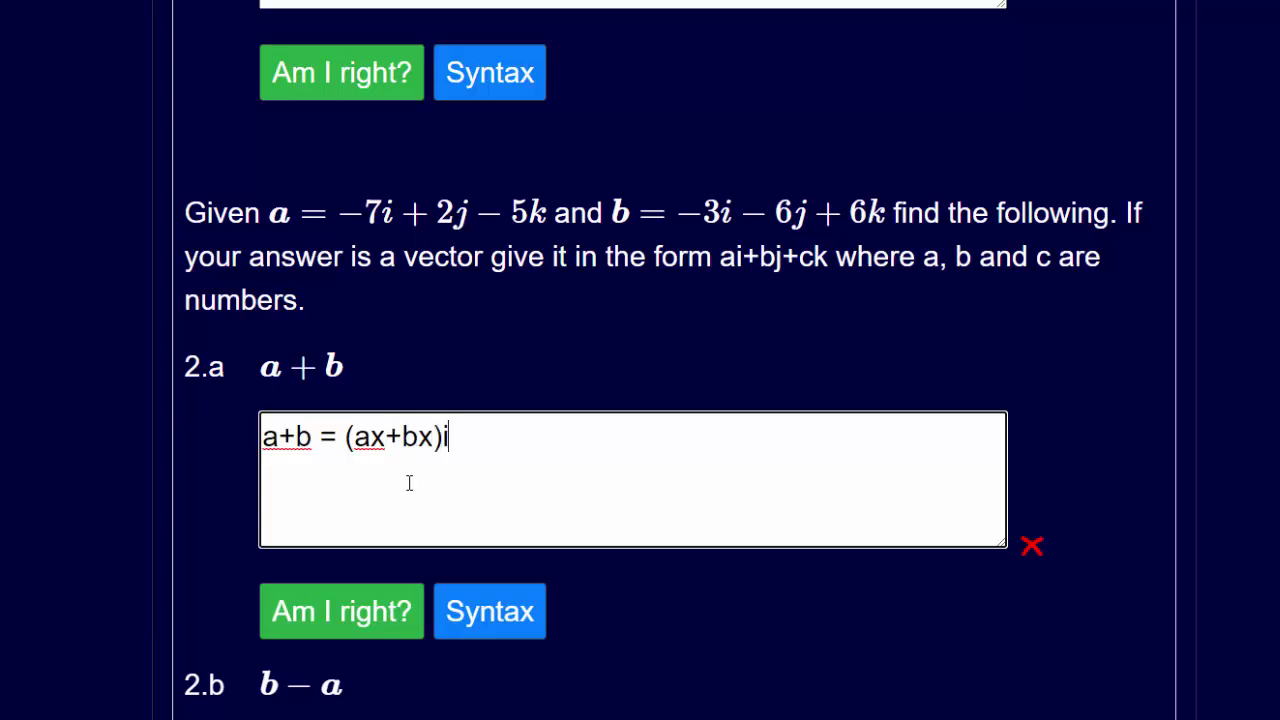
{"action": "type", "text": " + (ay+by)j"}
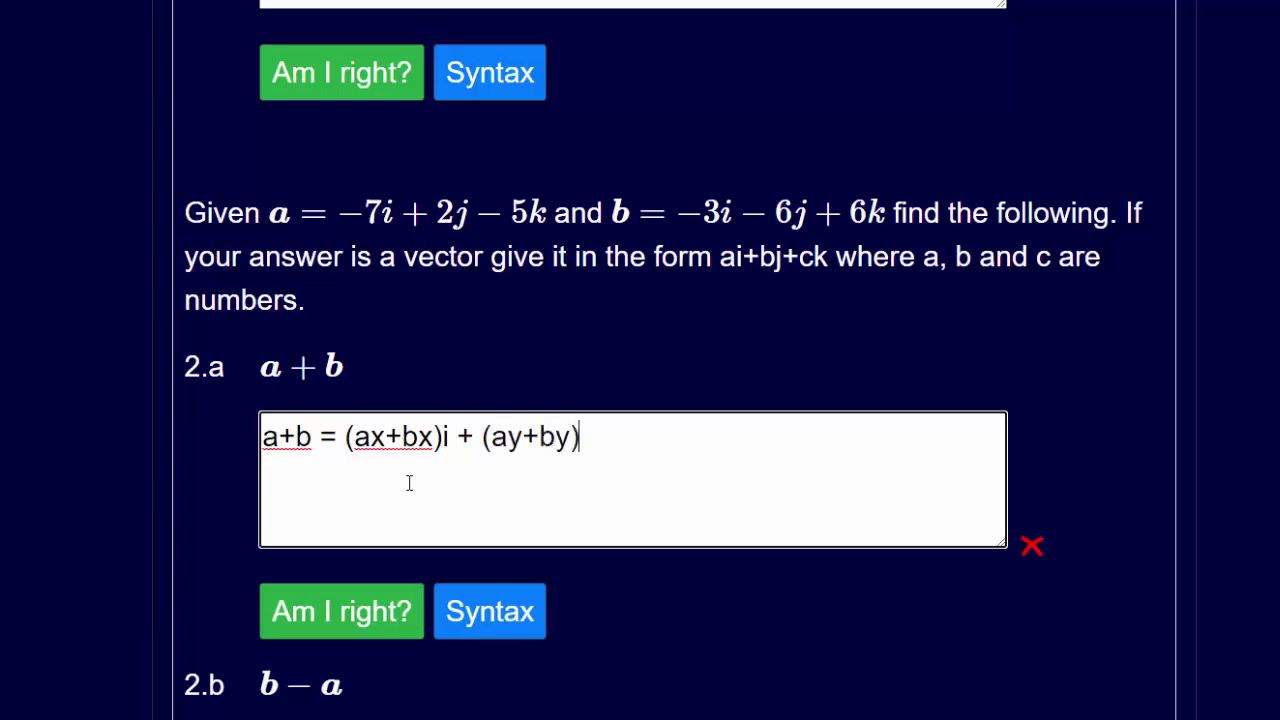
{"action": "type", "text": " + "}
{"action": "type", "text": "(az"}
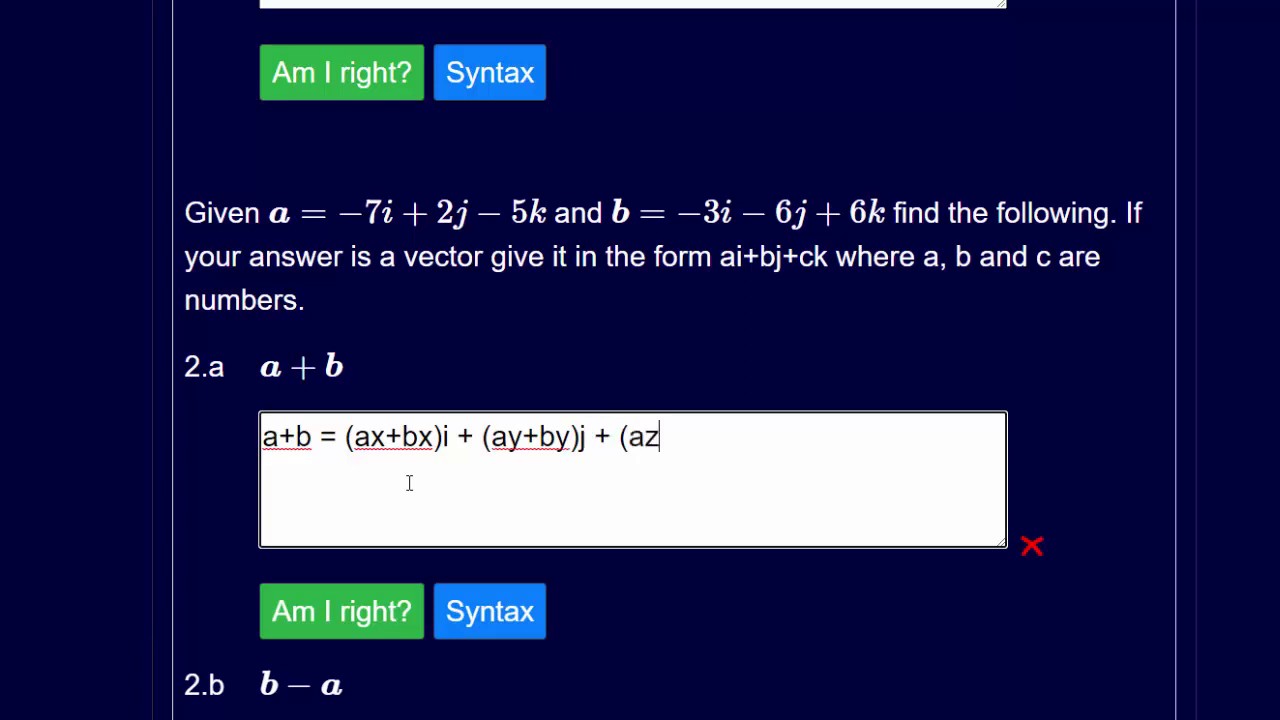
{"action": "type", "text": "+bz)k"}
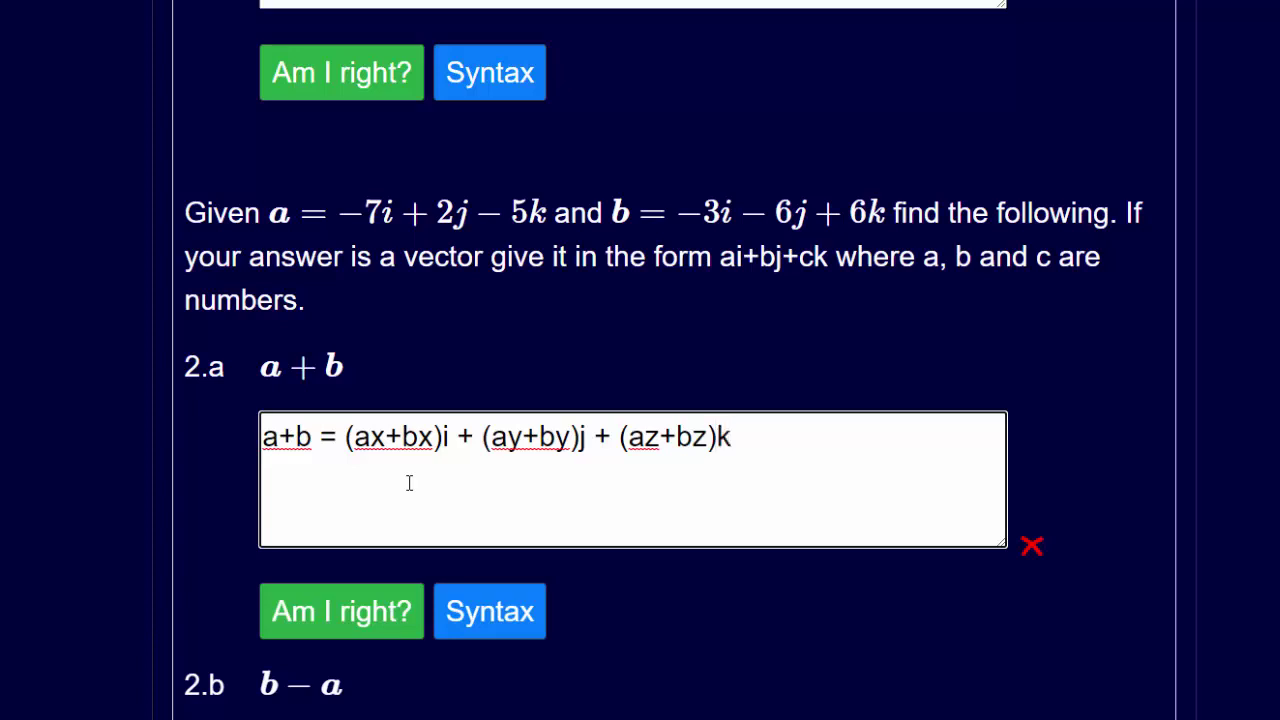
{"action": "left_click", "coordinate": [334, 616]}
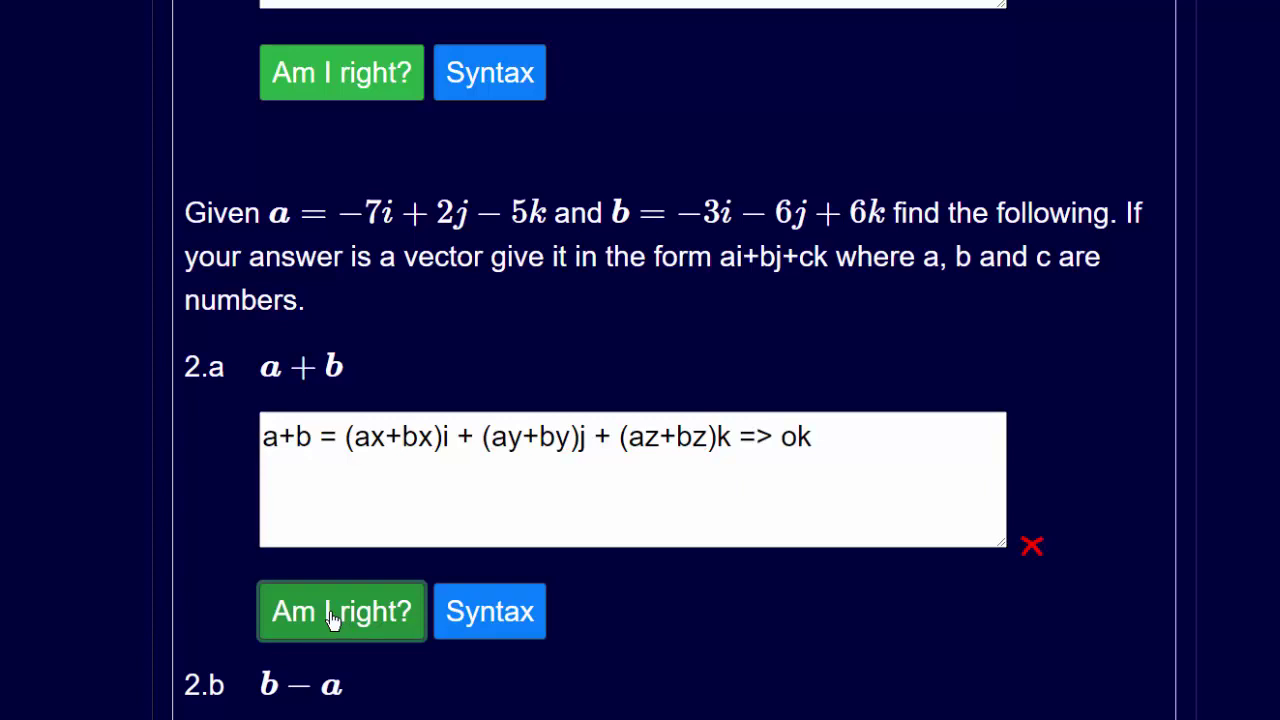
{"action": "left_click", "coordinate": [849, 437]}
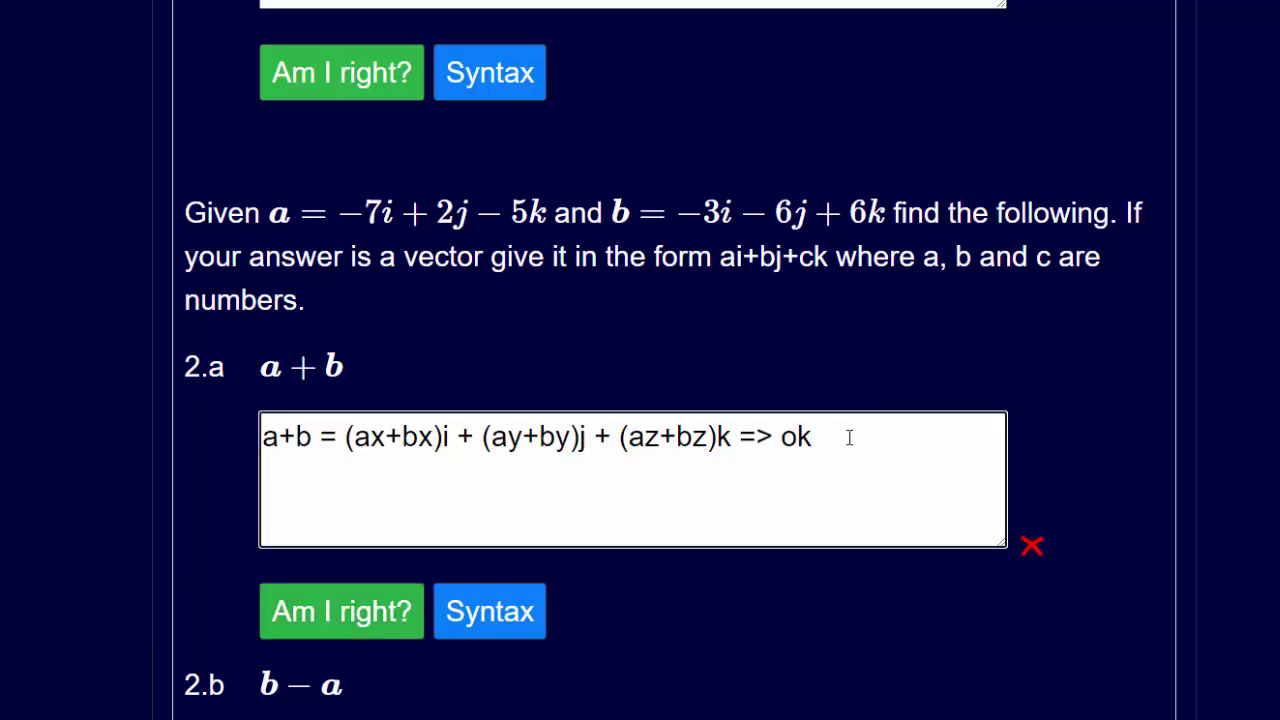
- Add =-10i-4j+k on a new line of the 2.a answer and get a green tick
{"action": "key", "text": "Return"}
{"action": "type", "text": "=-10i"}
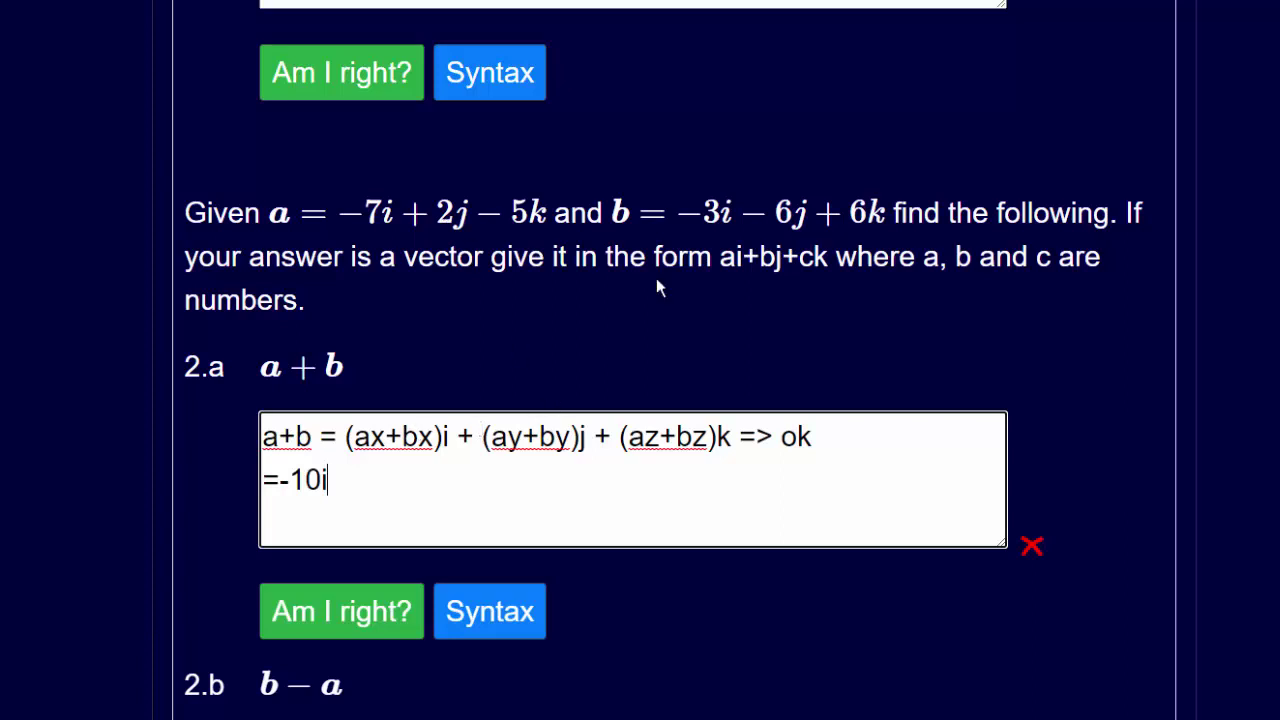
{"action": "type", "text": "-4j"}
{"action": "type", "text": "+k"}
{"action": "left_click", "coordinate": [345, 618]}
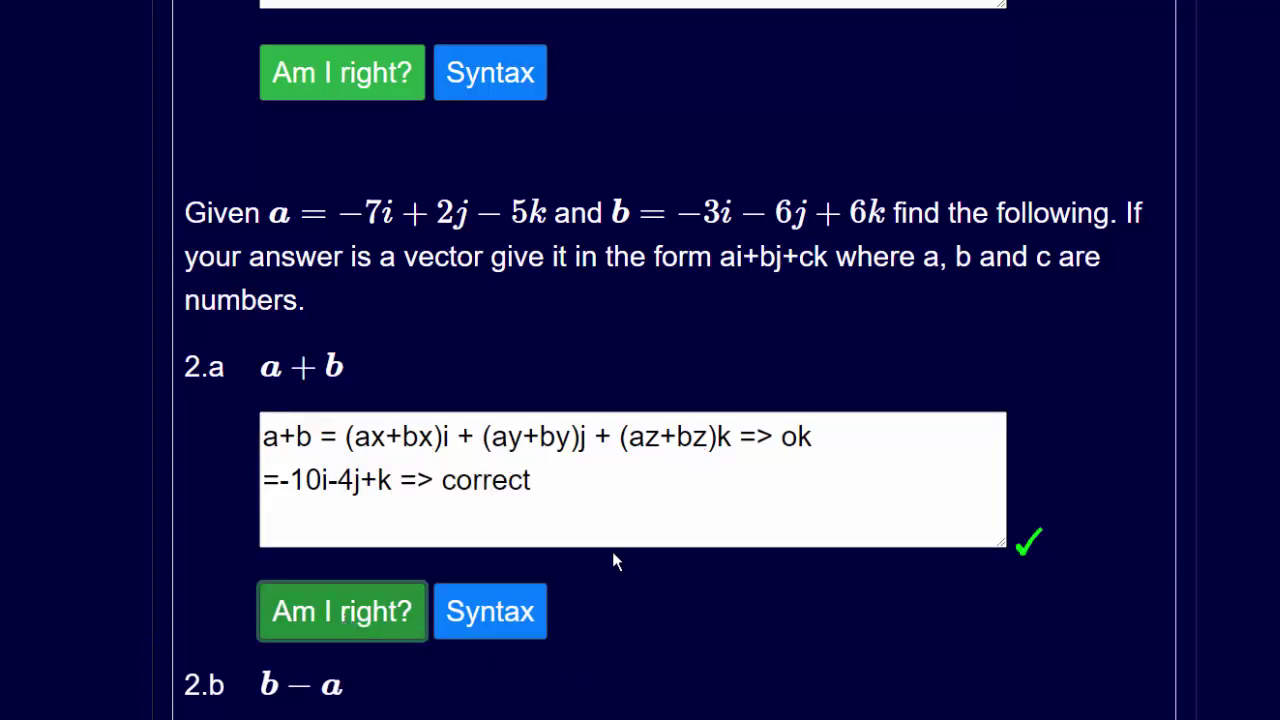
- Enter a.b = ax.bx+ay.by+az.bz as the 2.c answer and have it checked as ok
{"action": "scroll", "coordinate": [635, 553], "scroll_direction": "down", "scroll_amount": 5}
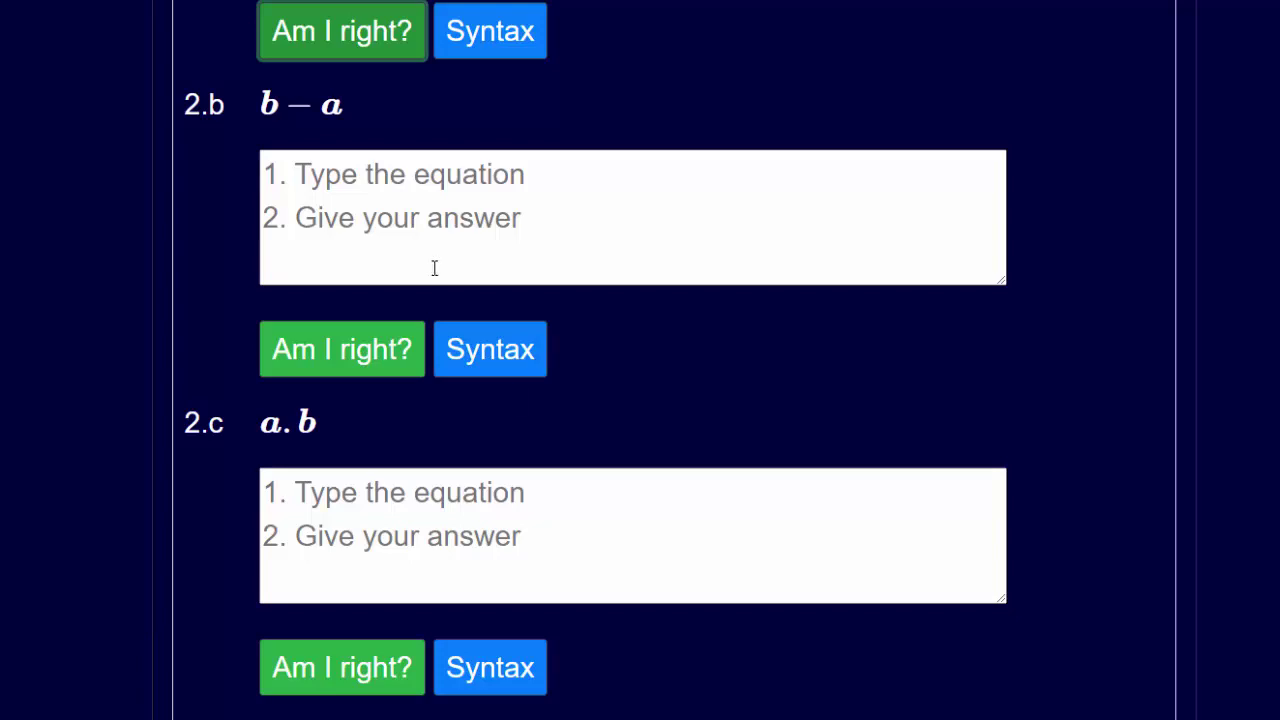
{"action": "left_click", "coordinate": [281, 494]}
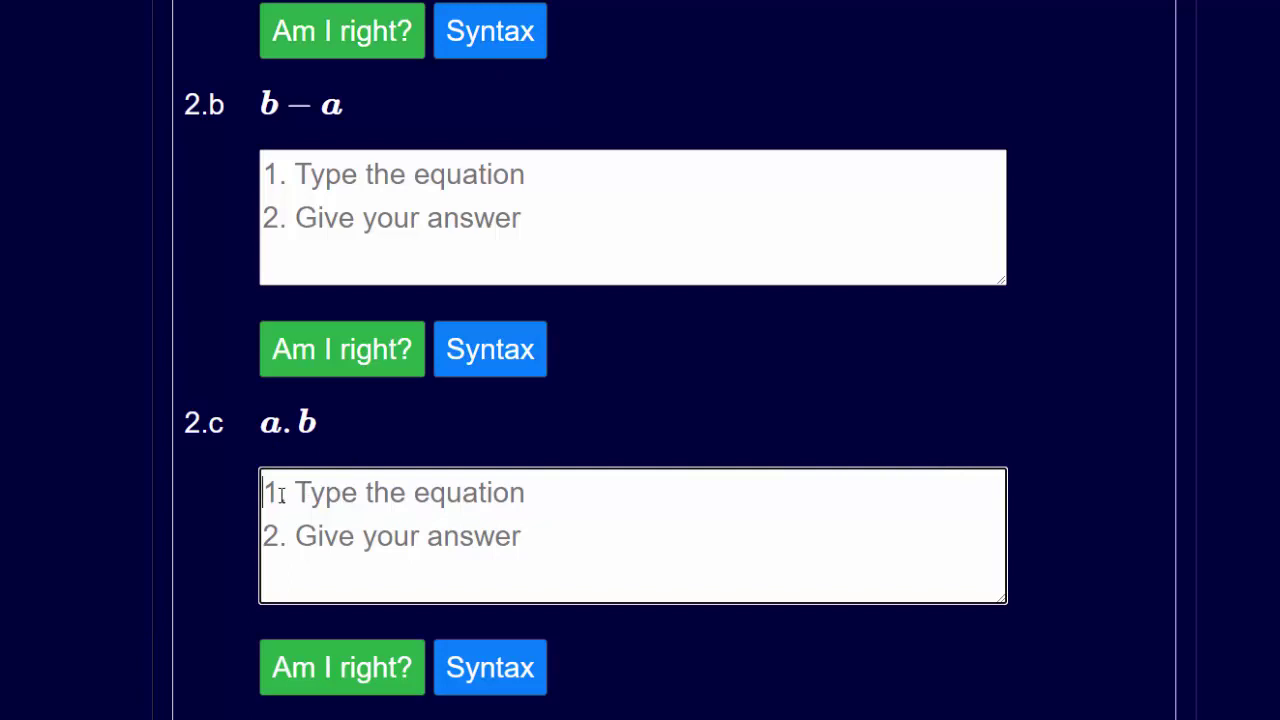
{"action": "type", "text": "a.b = "}
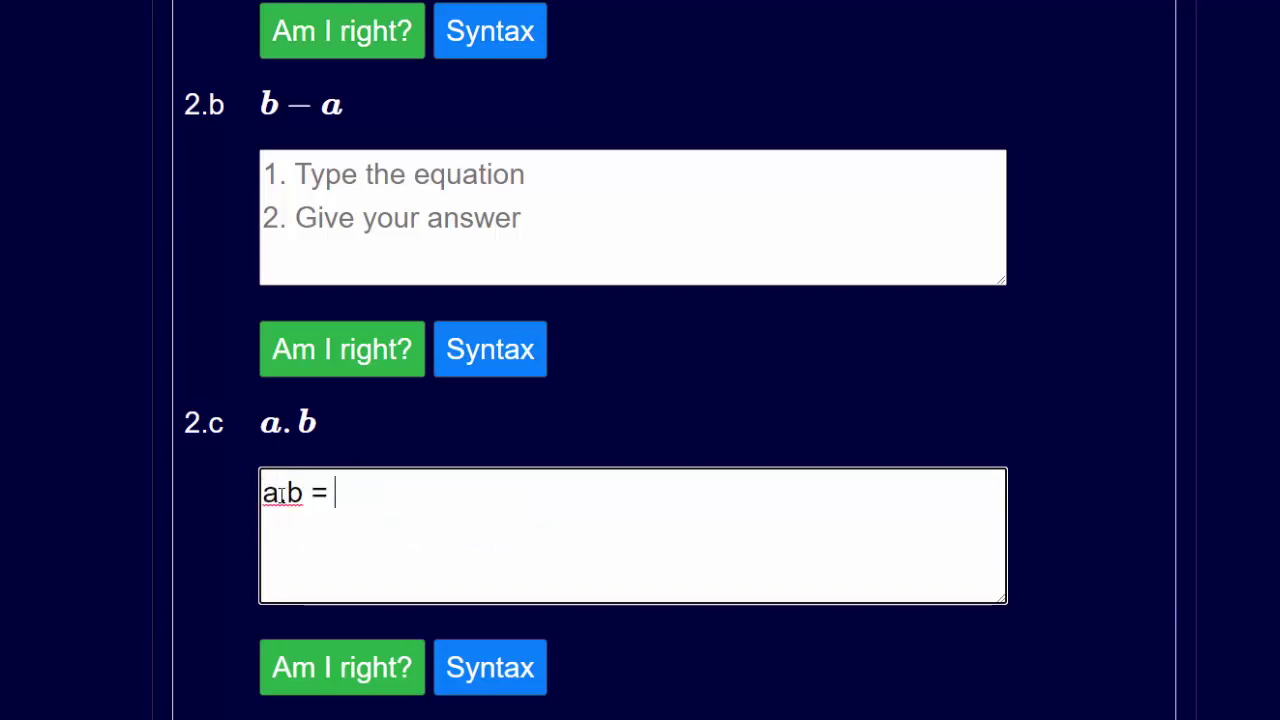
{"action": "type", "text": "ax"}
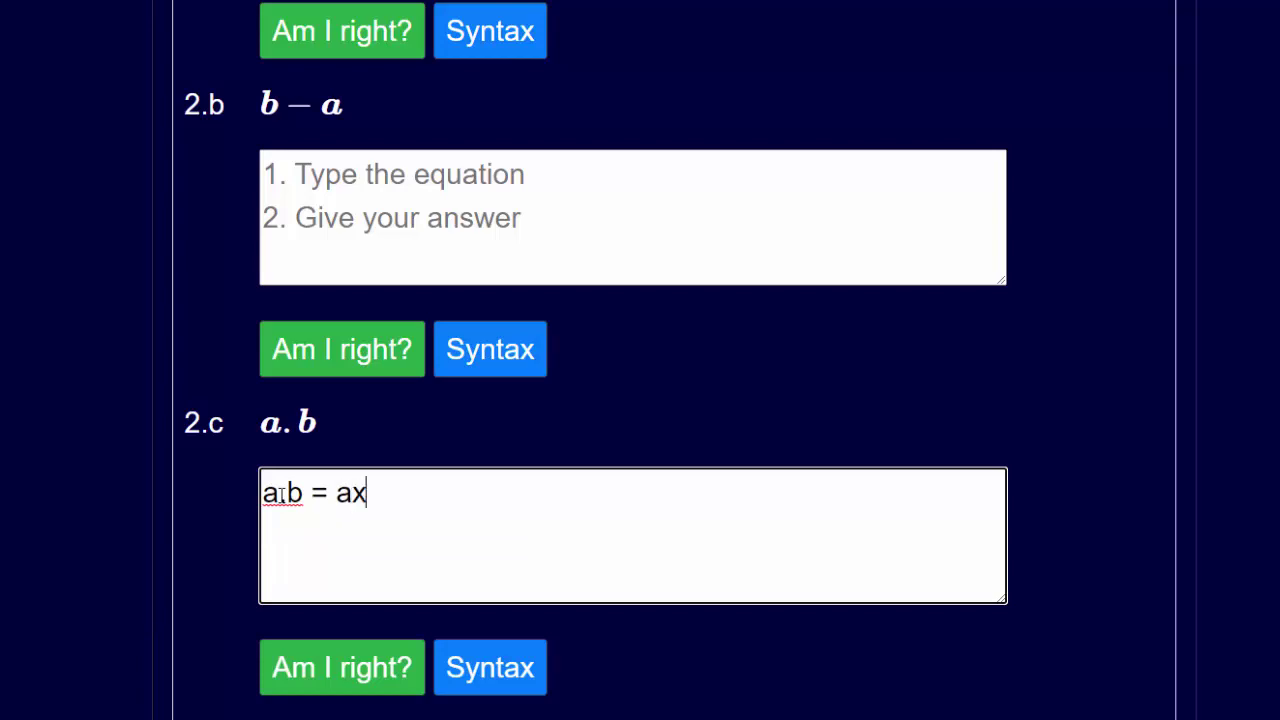
{"action": "type", "text": ".bx+"}
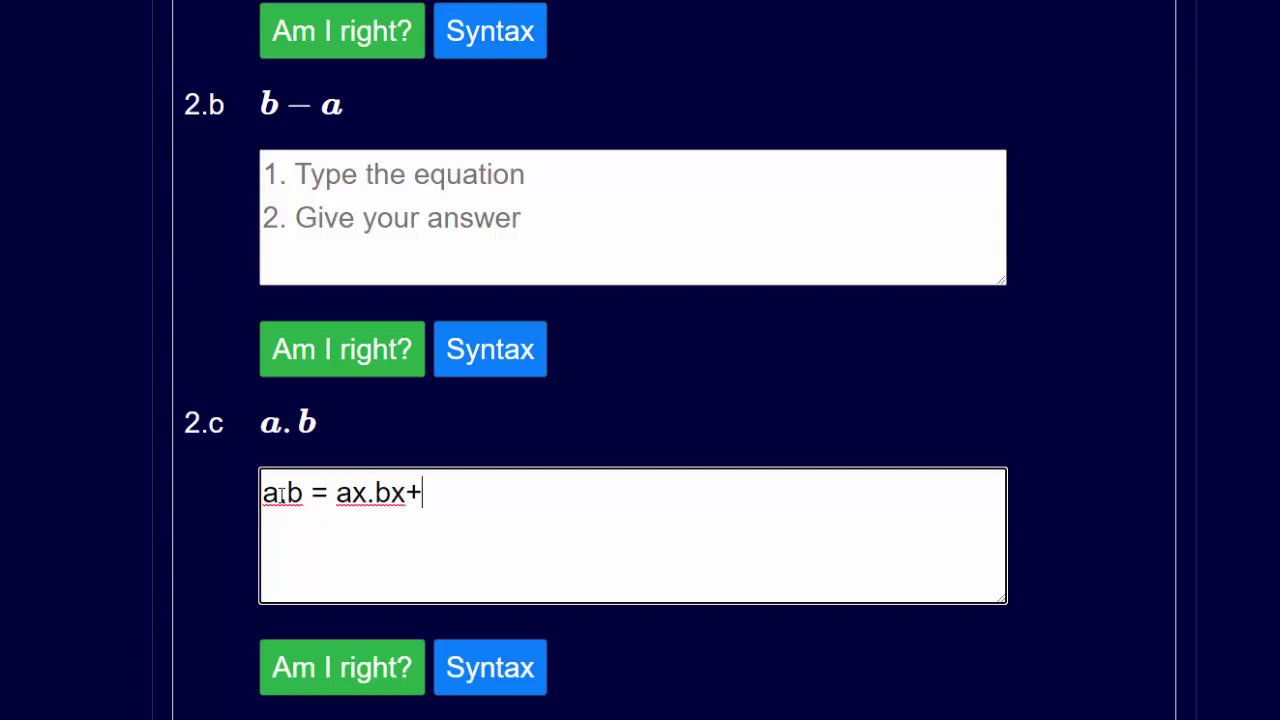
{"action": "type", "text": "ay.b"}
{"action": "type", "text": "y"}
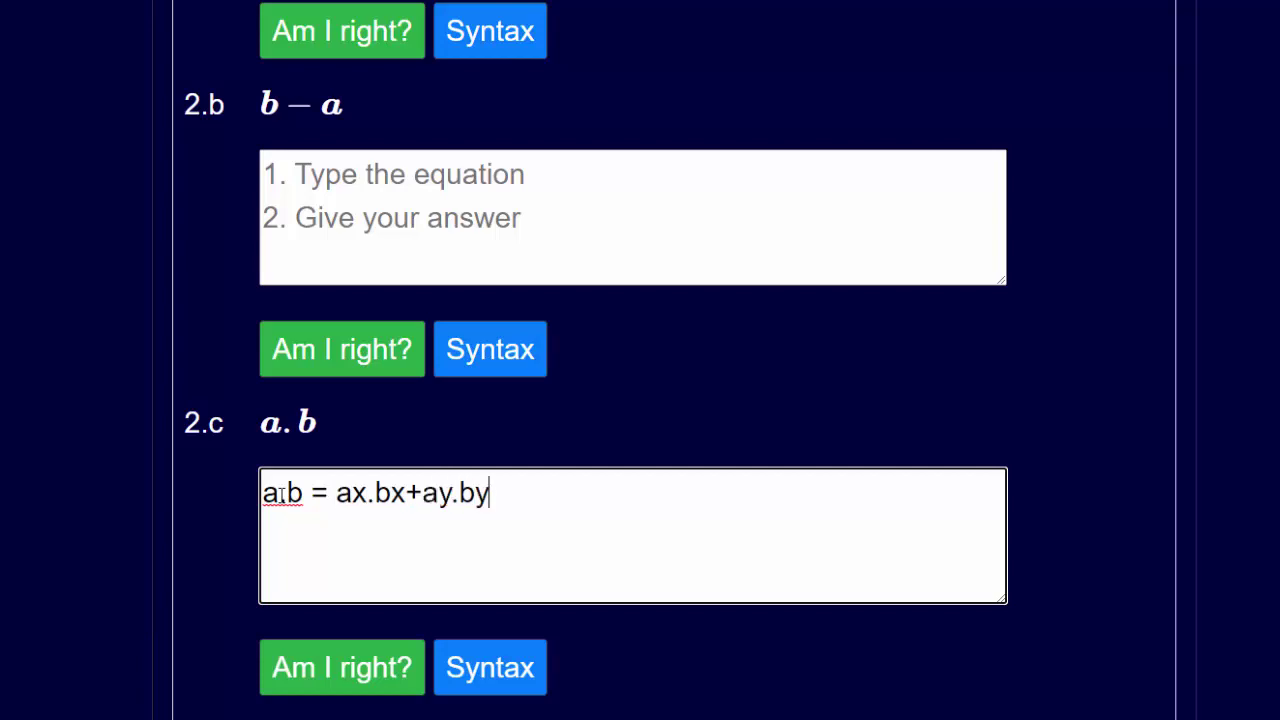
{"action": "type", "text": "+az.bz"}
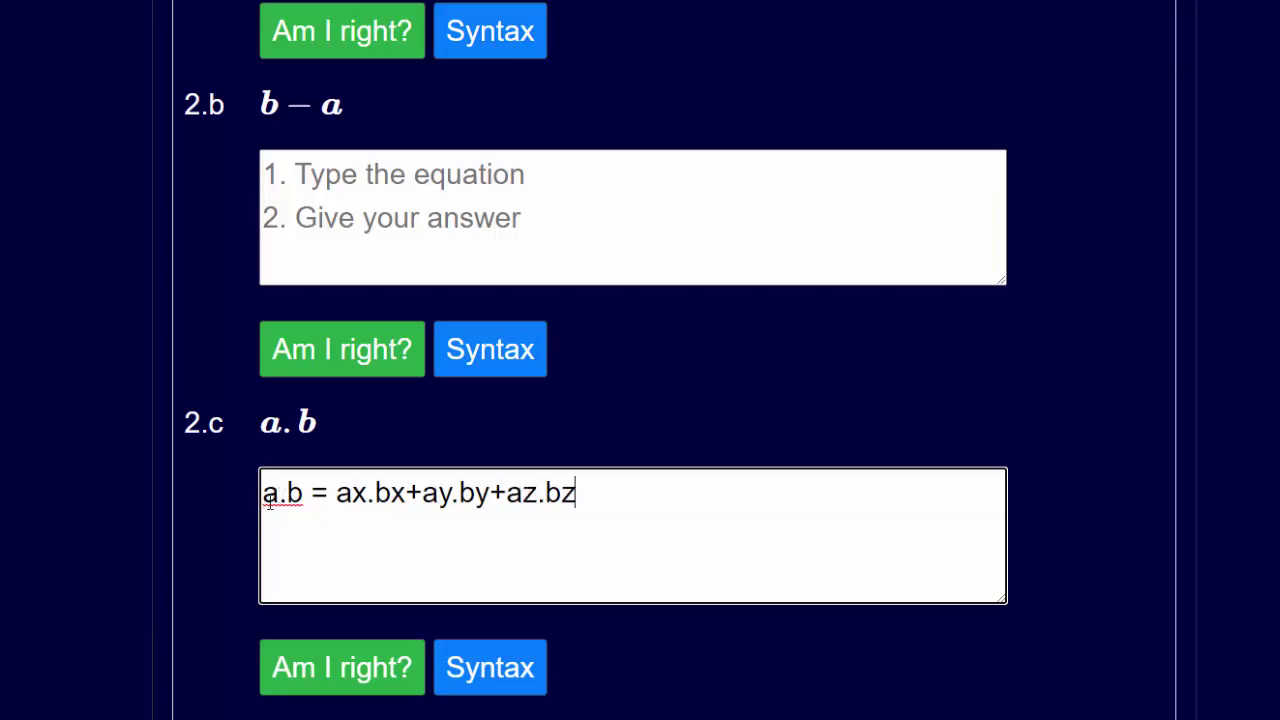
{"action": "left_click", "coordinate": [316, 677]}
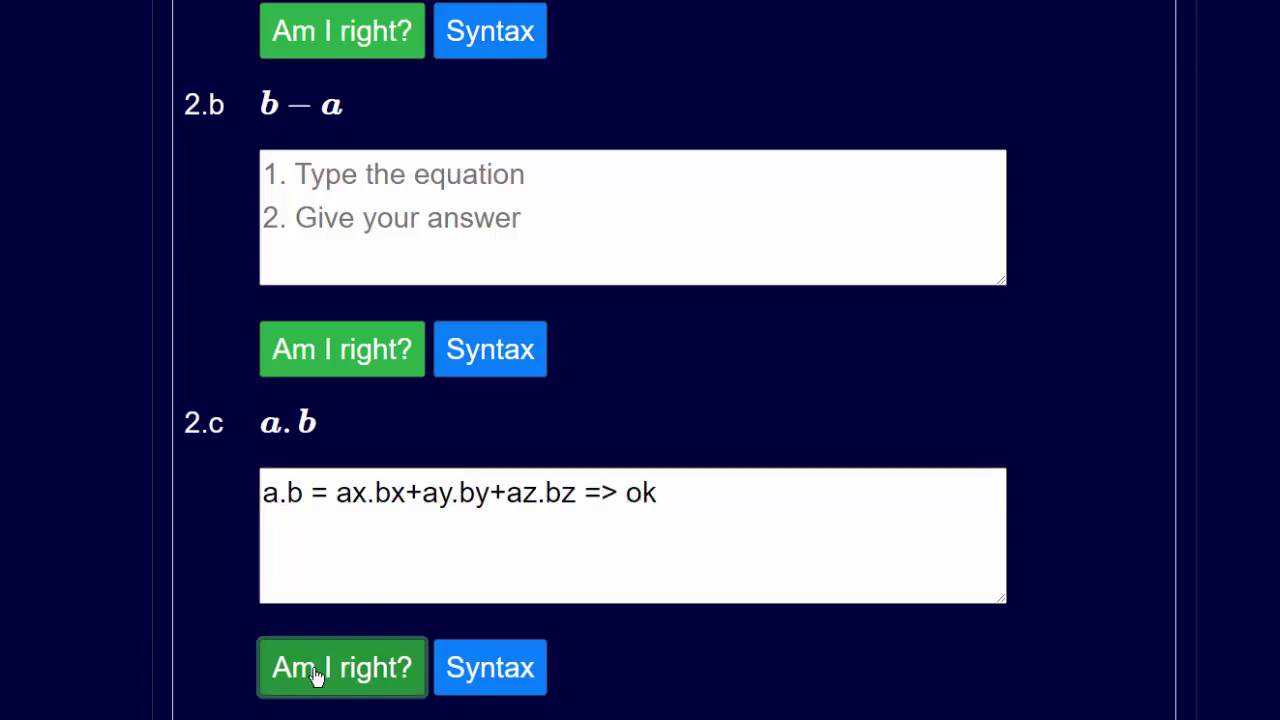
{"action": "left_click", "coordinate": [726, 500]}
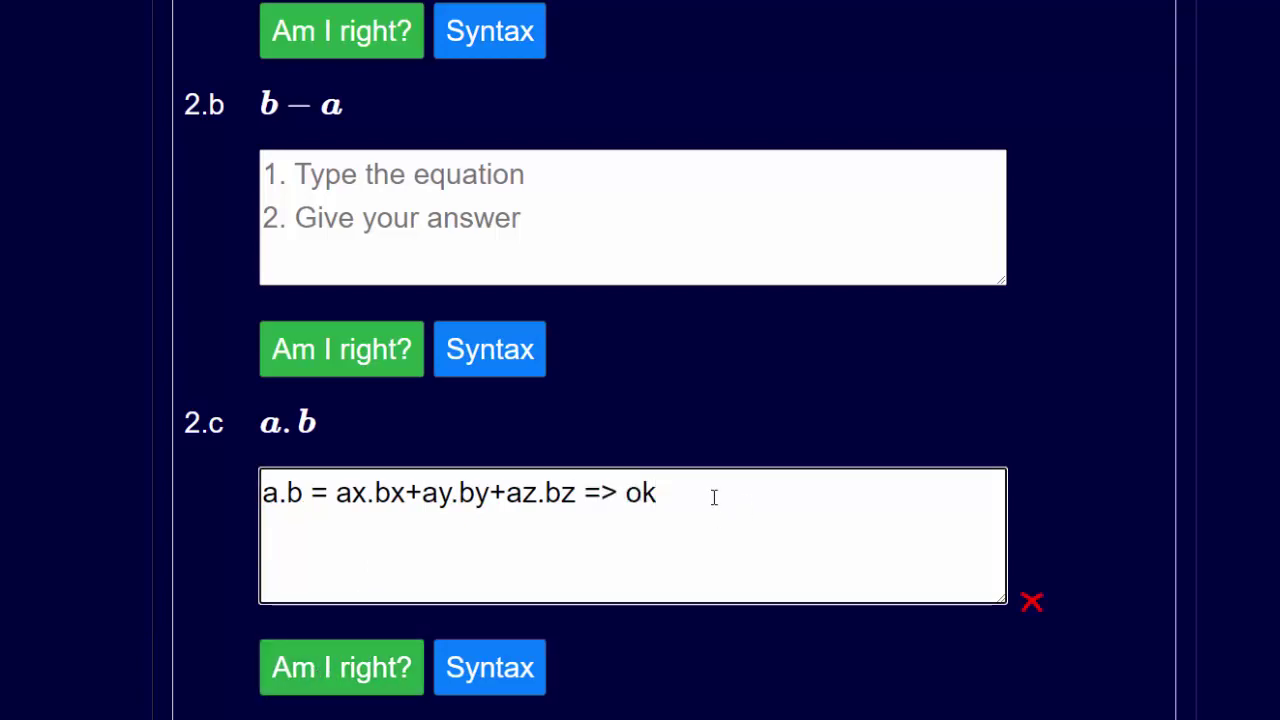
{"action": "key", "text": "Return"}
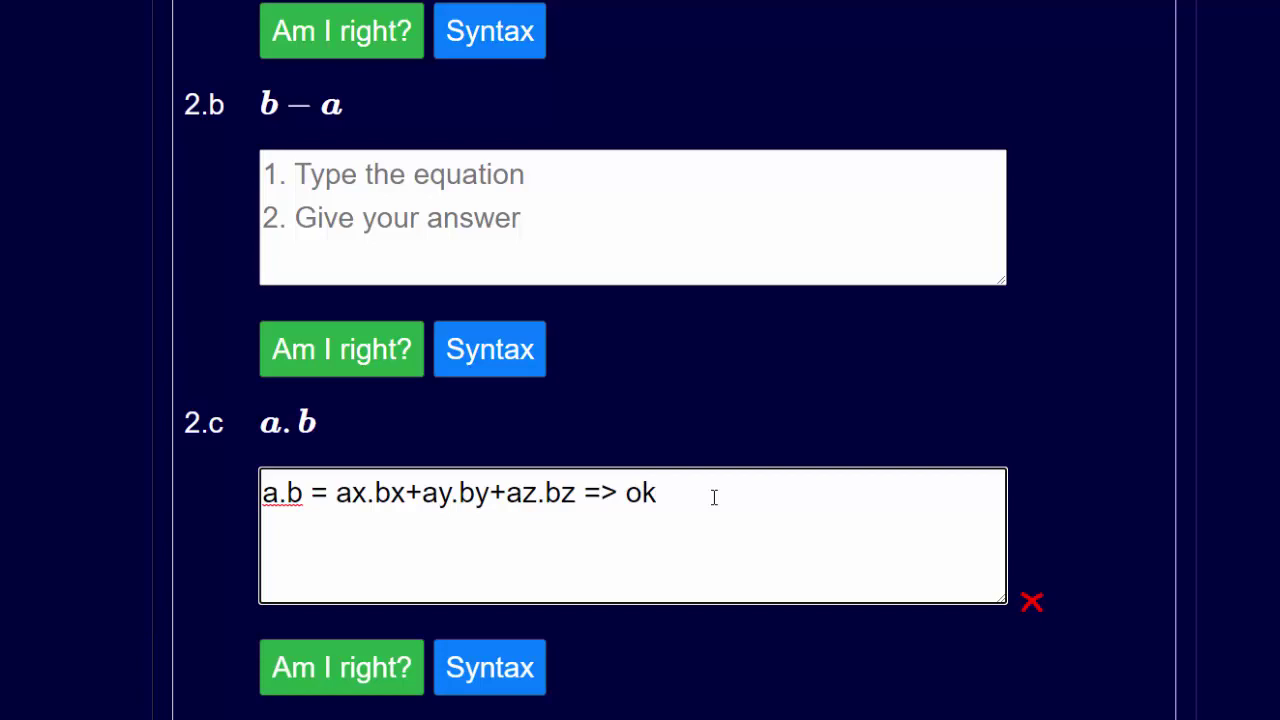
- Add =-21 on a new line of the 2.c answer and get it marked correct
{"action": "scroll", "coordinate": [797, 418], "scroll_direction": "up", "scroll_amount": 1}
{"action": "scroll", "coordinate": [800, 420], "scroll_direction": "up", "scroll_amount": 4}
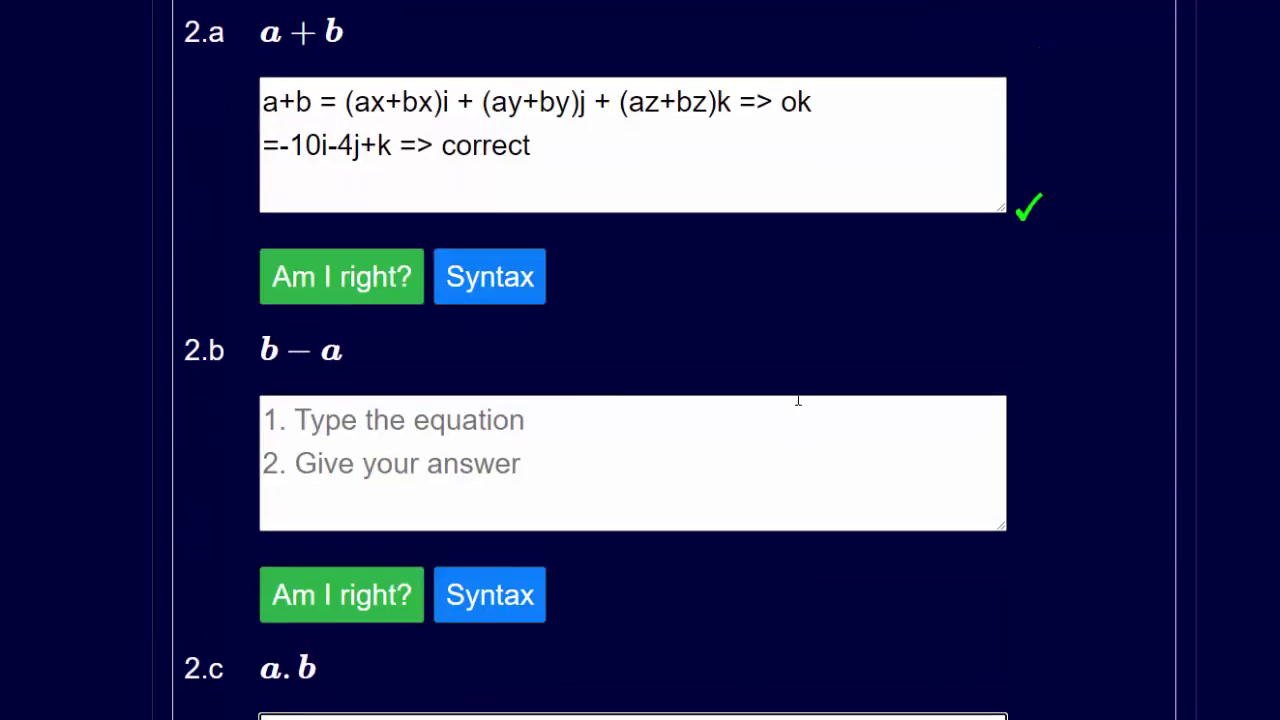
{"action": "scroll", "coordinate": [622, 104], "scroll_direction": "up", "scroll_amount": 1}
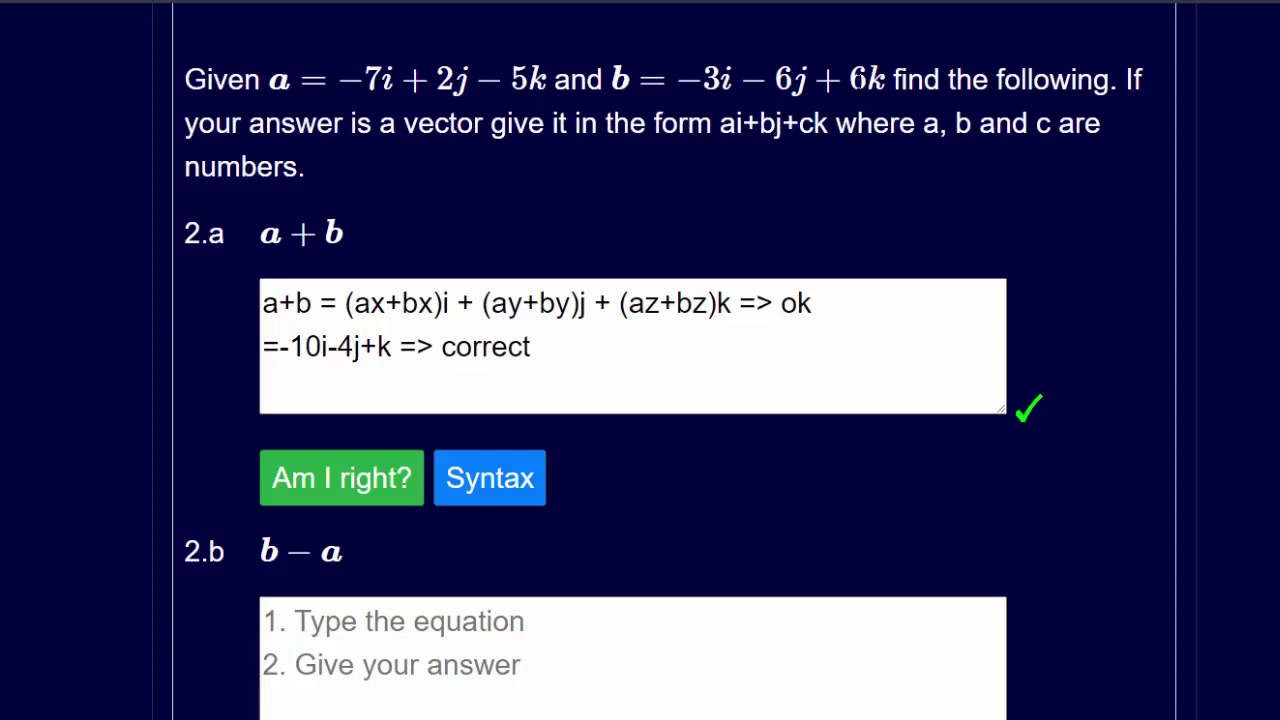
{"action": "scroll", "coordinate": [766, 443], "scroll_direction": "down", "scroll_amount": 4}
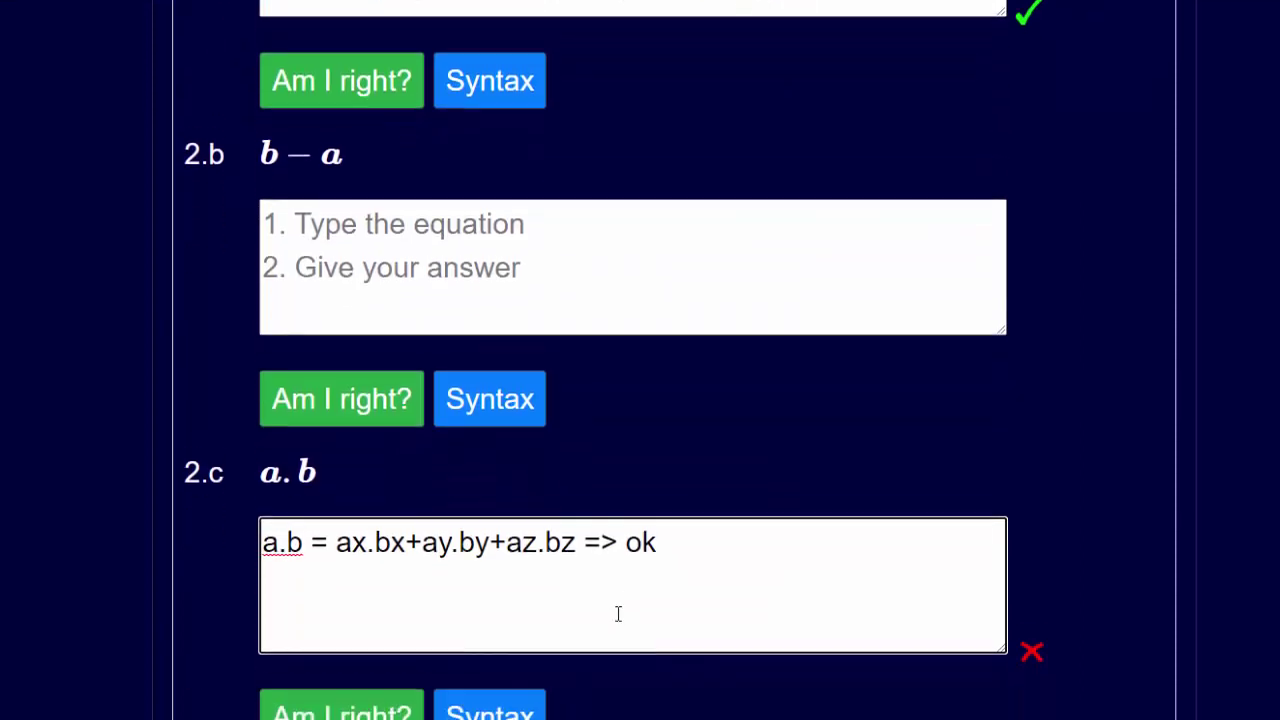
{"action": "scroll", "coordinate": [618, 614], "scroll_direction": "down", "scroll_amount": 1}
{"action": "left_click", "coordinate": [686, 457]}
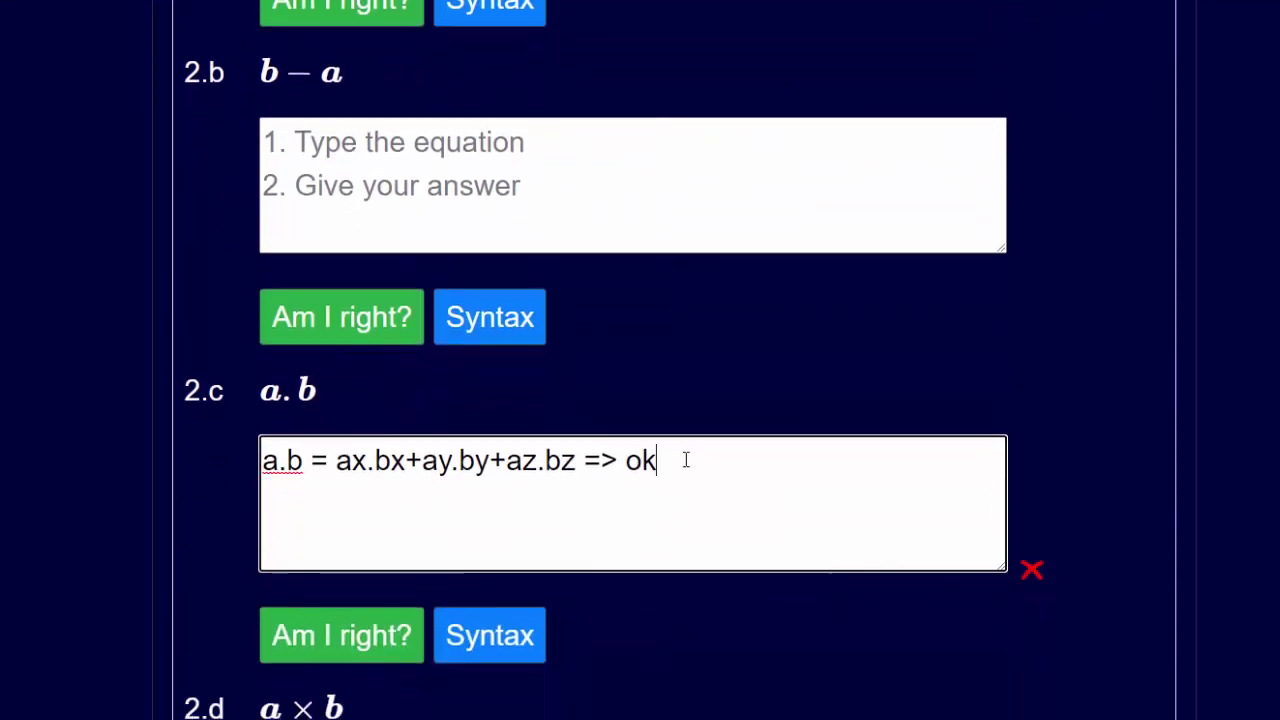
{"action": "key", "text": "Return"}
{"action": "type", "text": "=-21"}
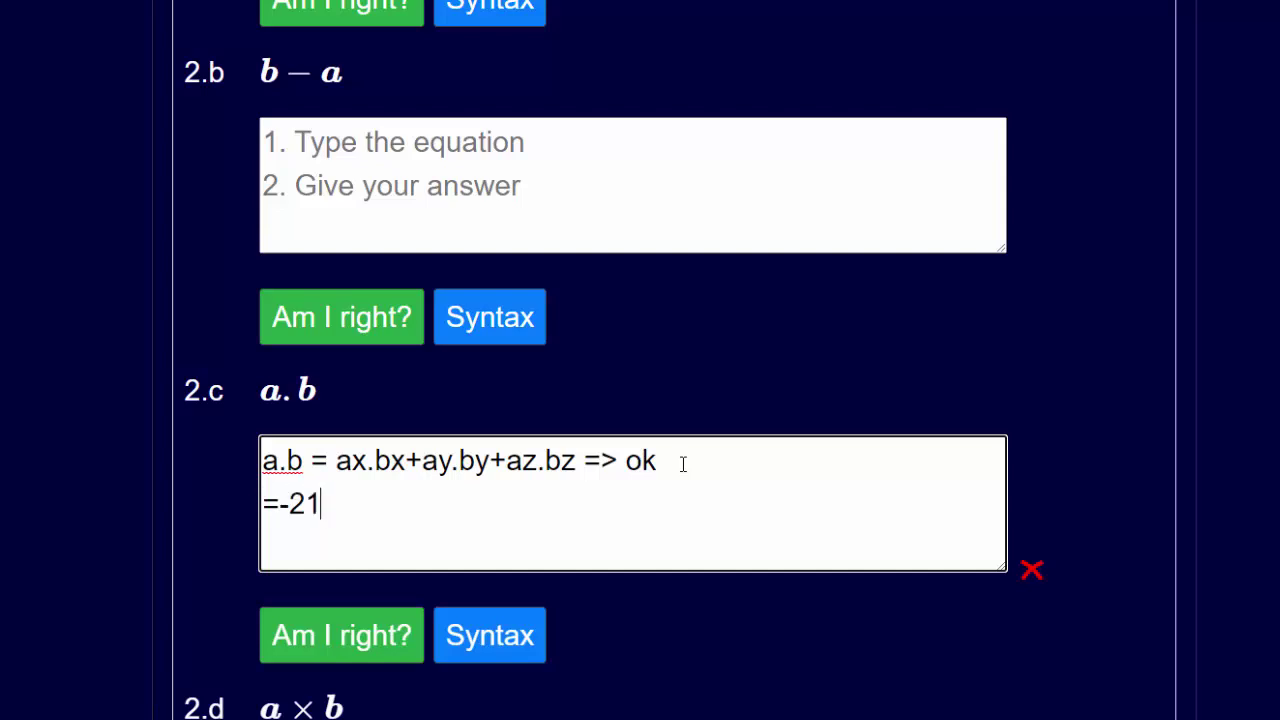
{"action": "left_click", "coordinate": [343, 655]}
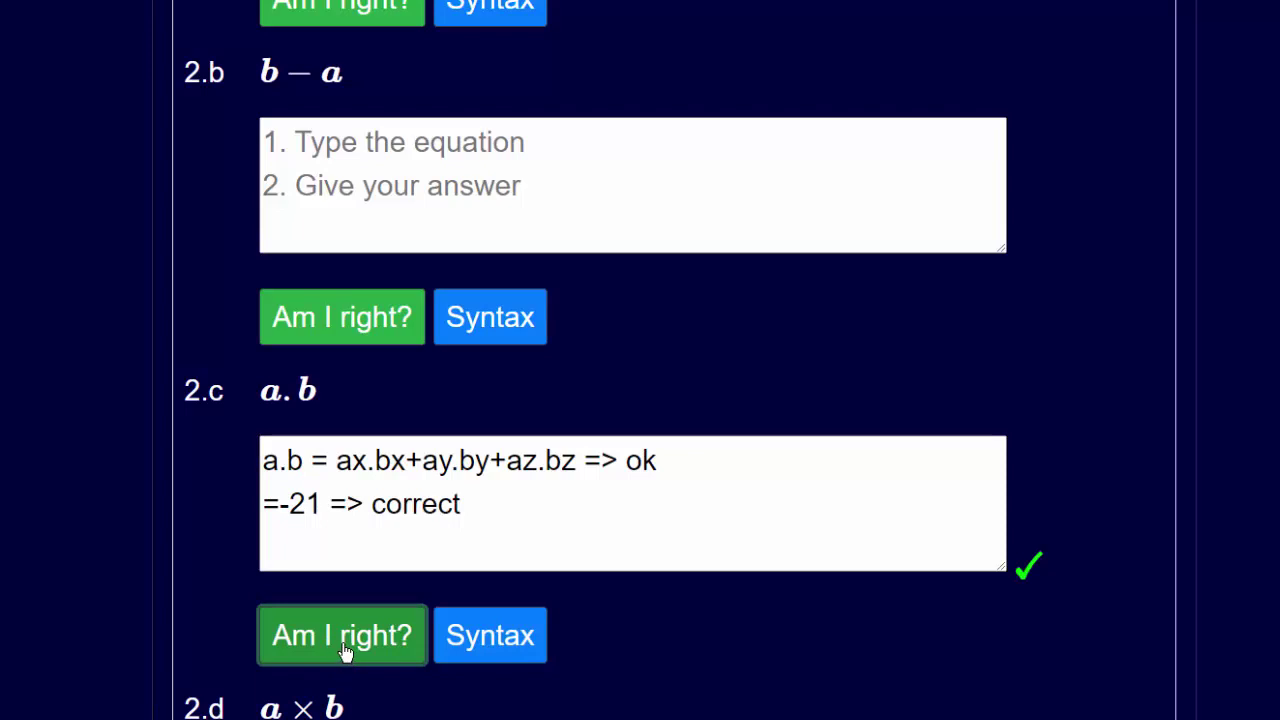
{"action": "scroll", "coordinate": [380, 550], "scroll_direction": "down", "scroll_amount": 3}
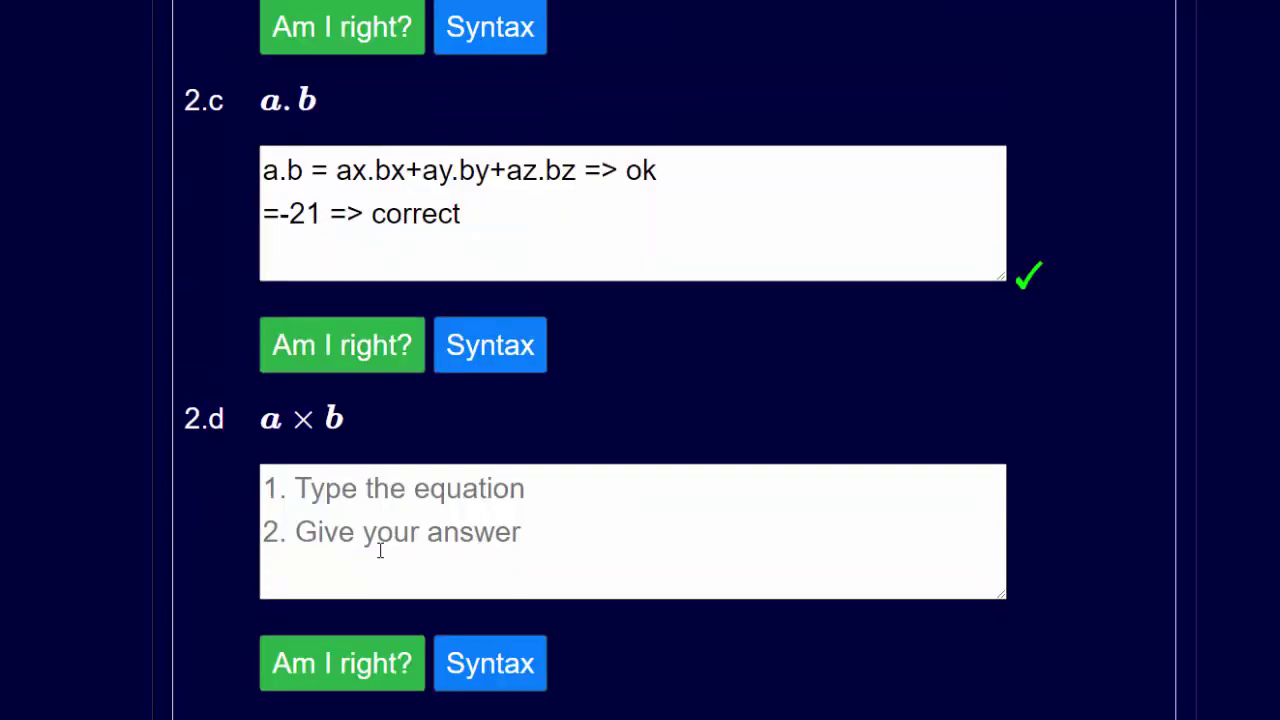
- Enter a*b=det(i,j,k;-7,2,-5;-3,-6,6) in the 2.d box, correcting the multiplication sign
{"action": "left_click", "coordinate": [396, 492]}
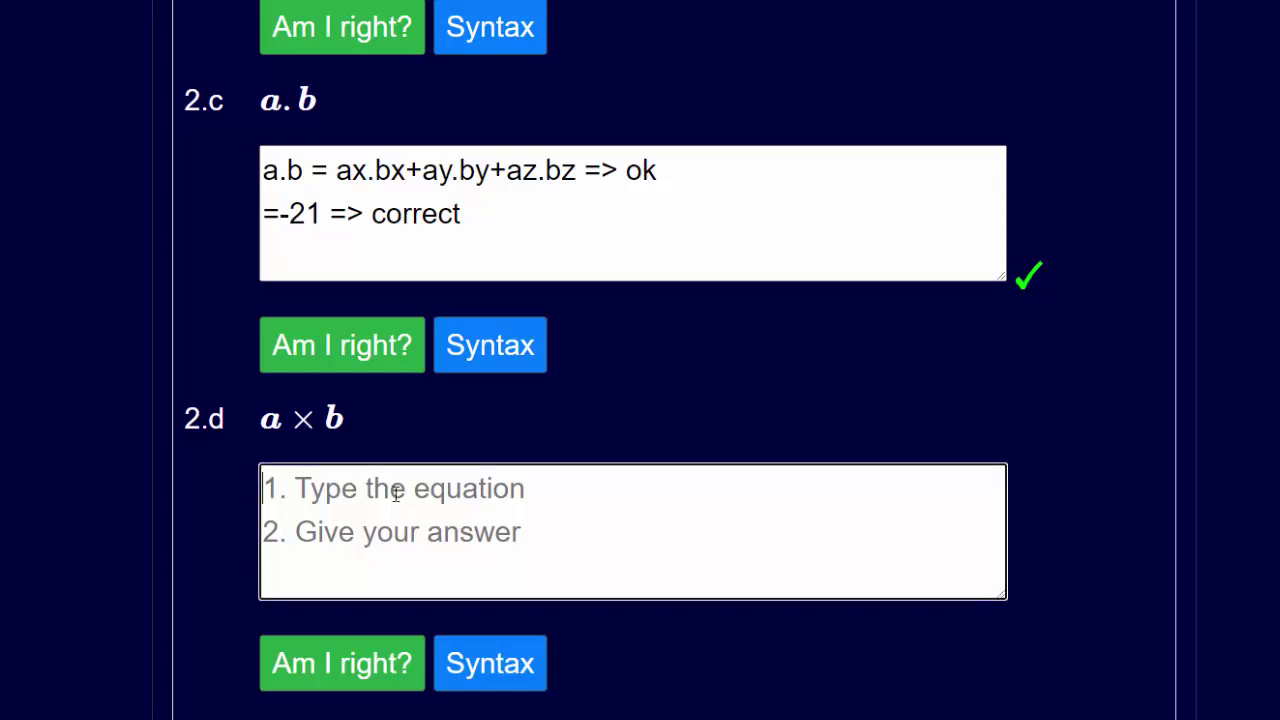
{"action": "type", "text": "a*b"}
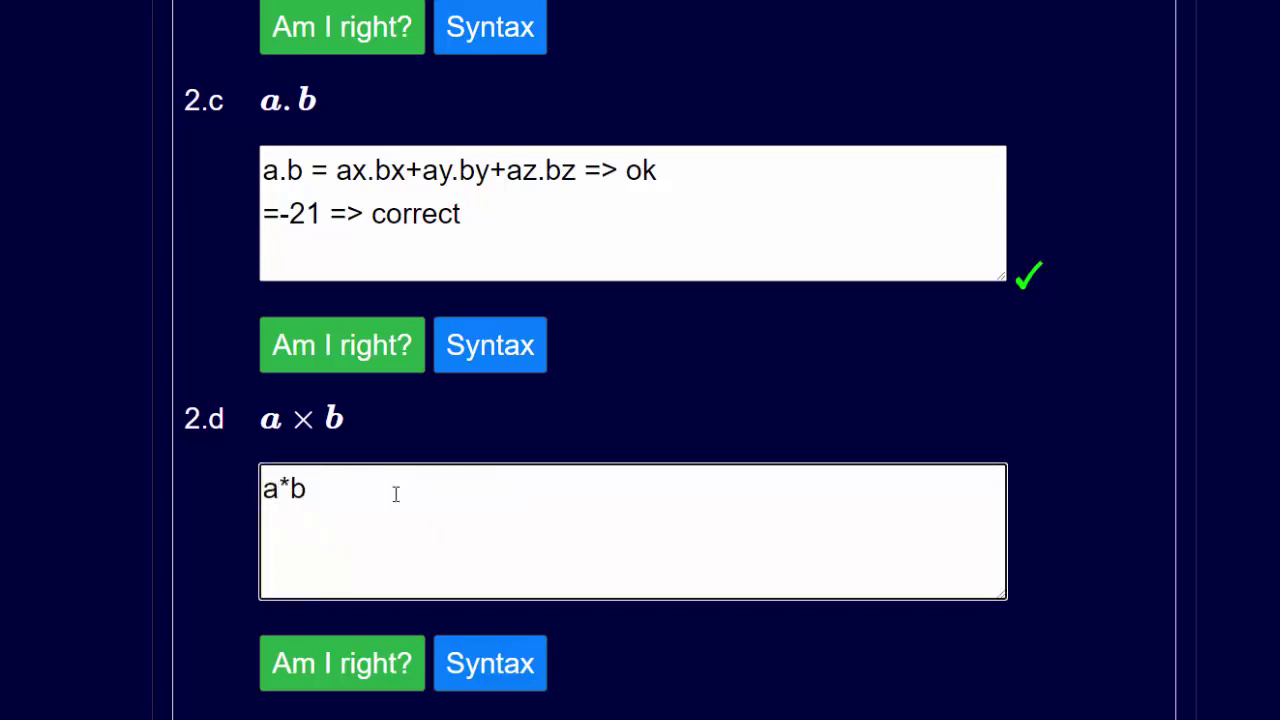
{"action": "double_click", "coordinate": [283, 488]}
{"action": "type", "text": "x"}
{"action": "key", "text": "BackSpace"}
{"action": "type", "text": "*"}
{"action": "key", "text": "Right"}
{"action": "type", "text": "=det("}
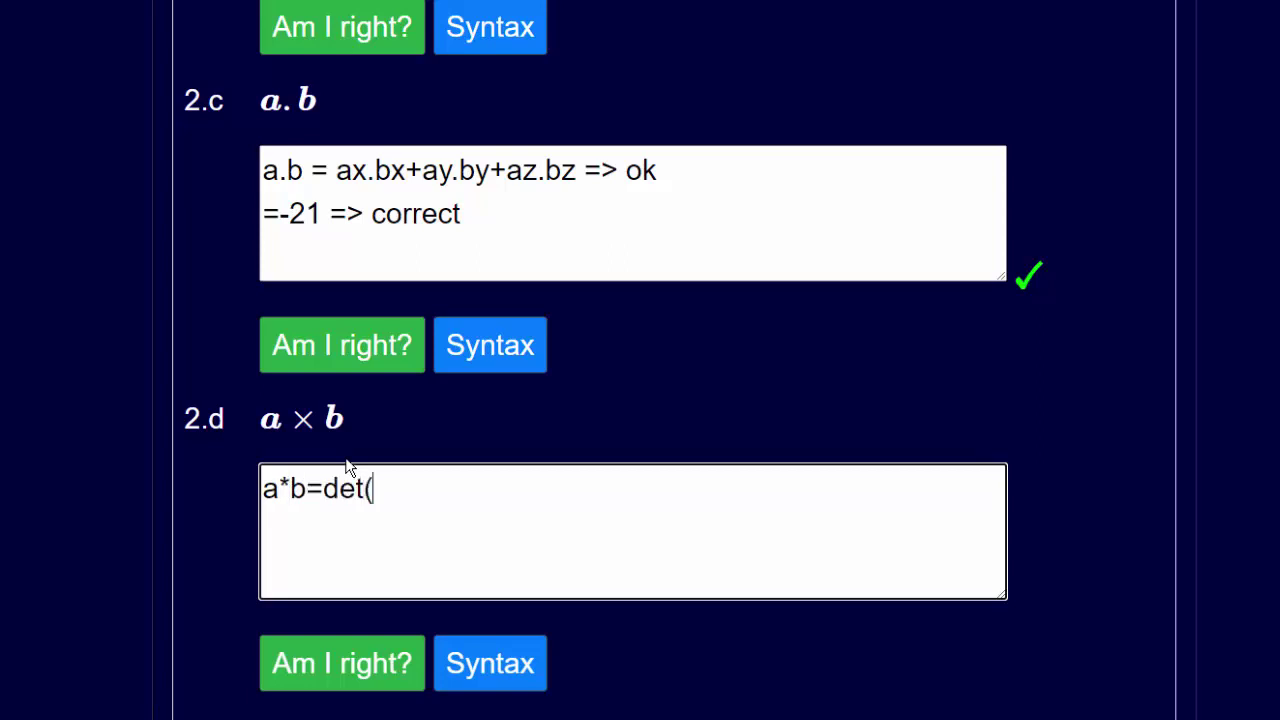
{"action": "type", "text": "i,j,k;-7,2,-5;"}
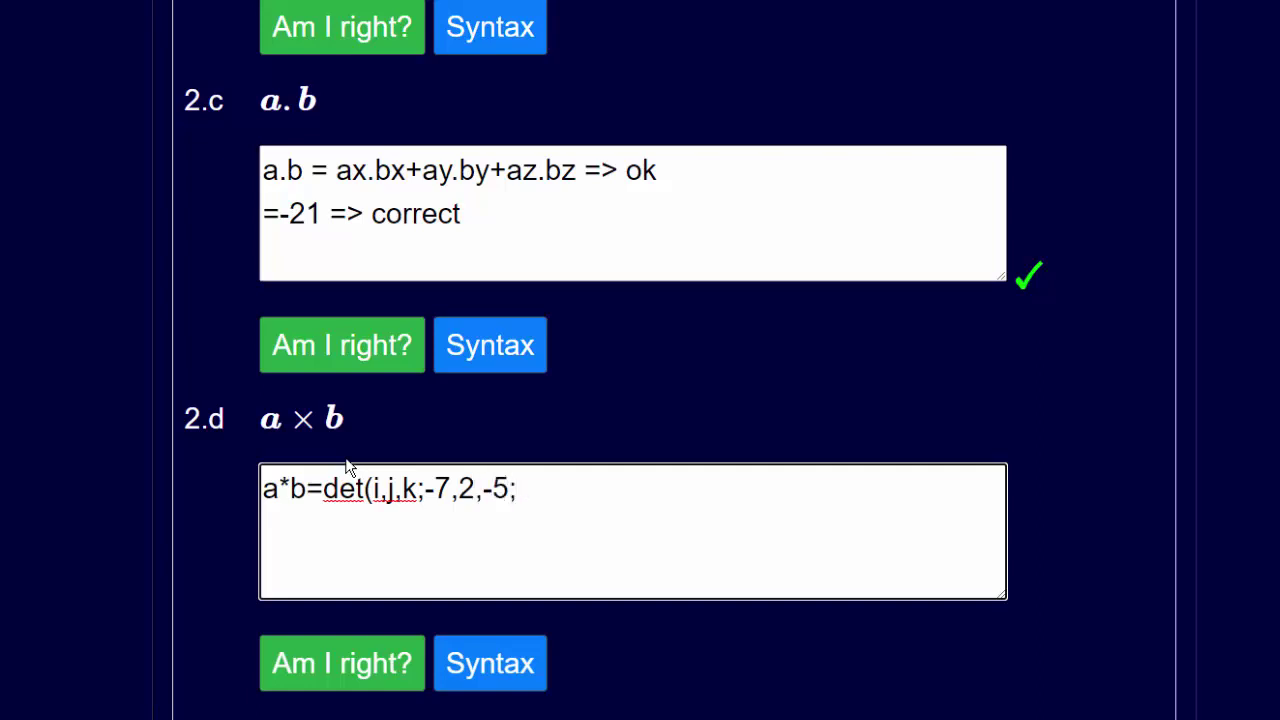
{"action": "type", "text": "-3,-6,6"}
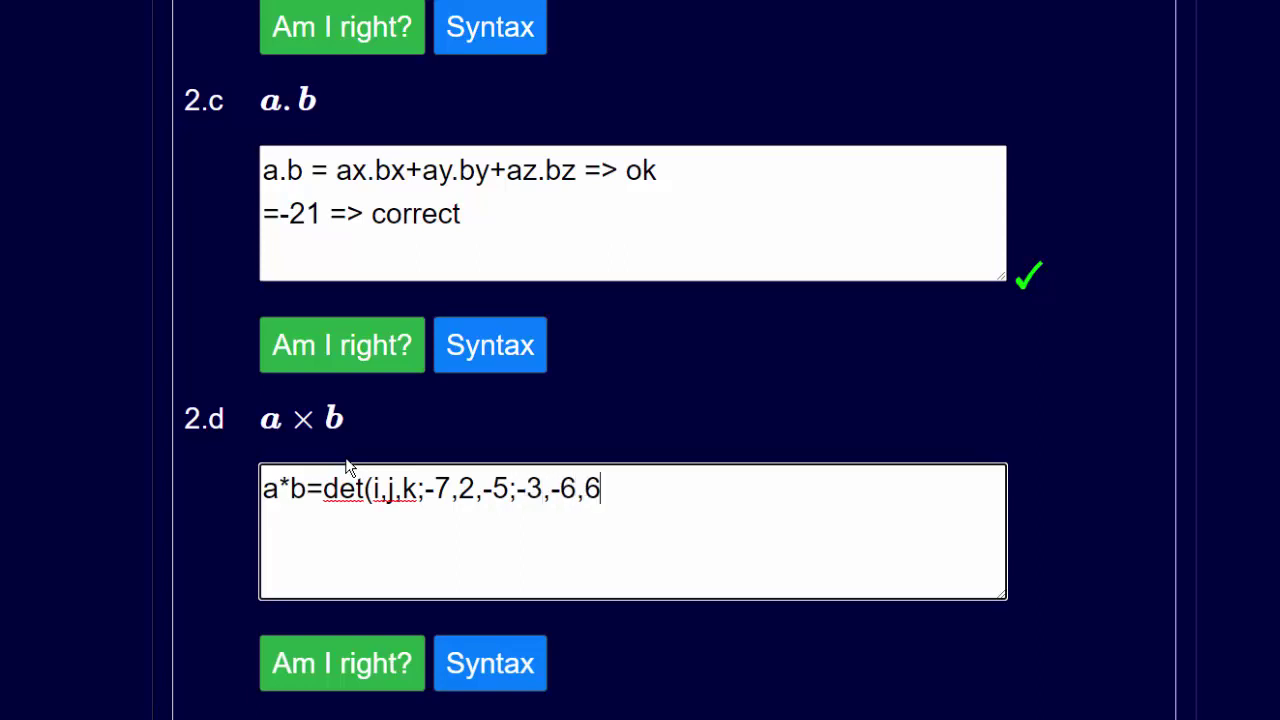